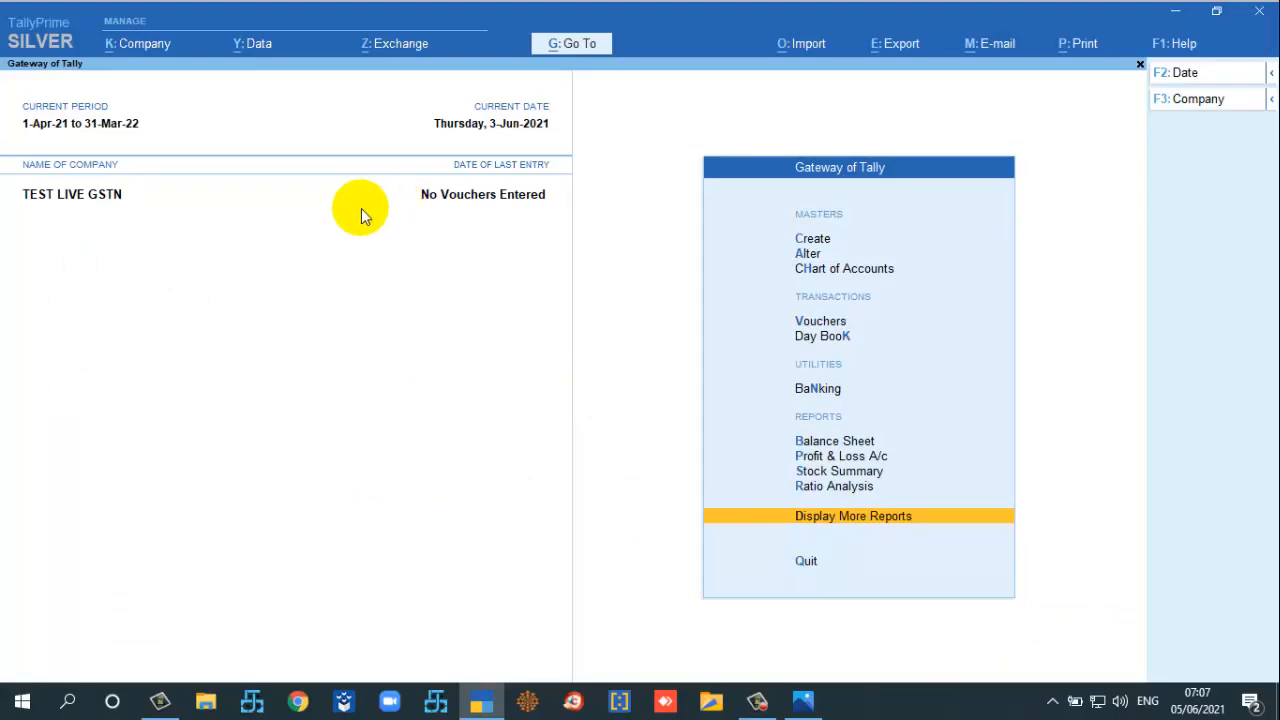
pyautogui.click(243, 219)
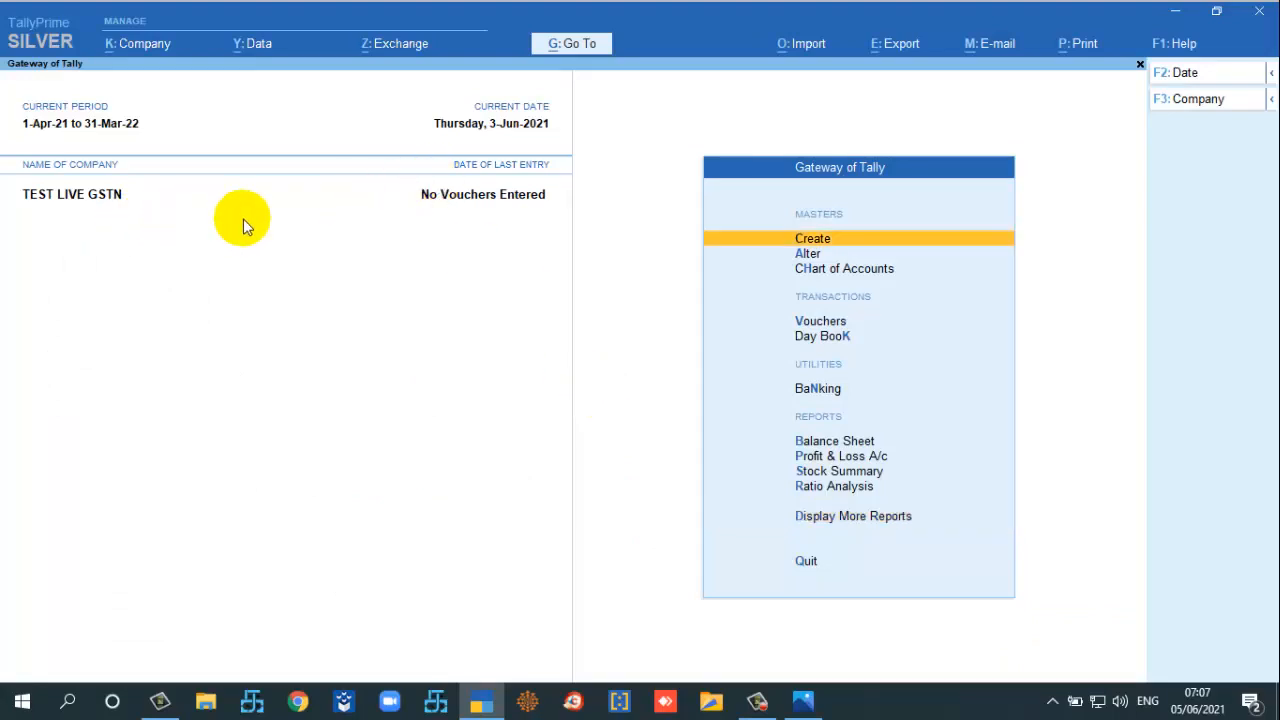
pyautogui.press('Return')
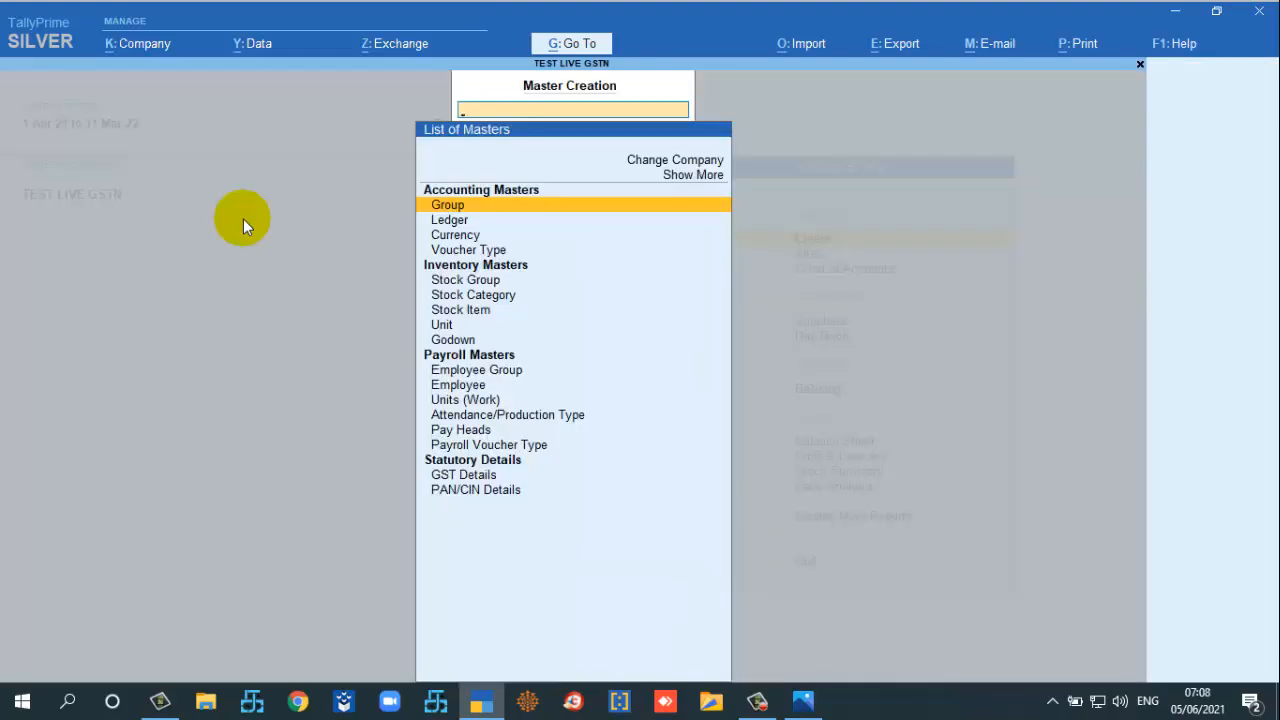
pyautogui.press('Down')
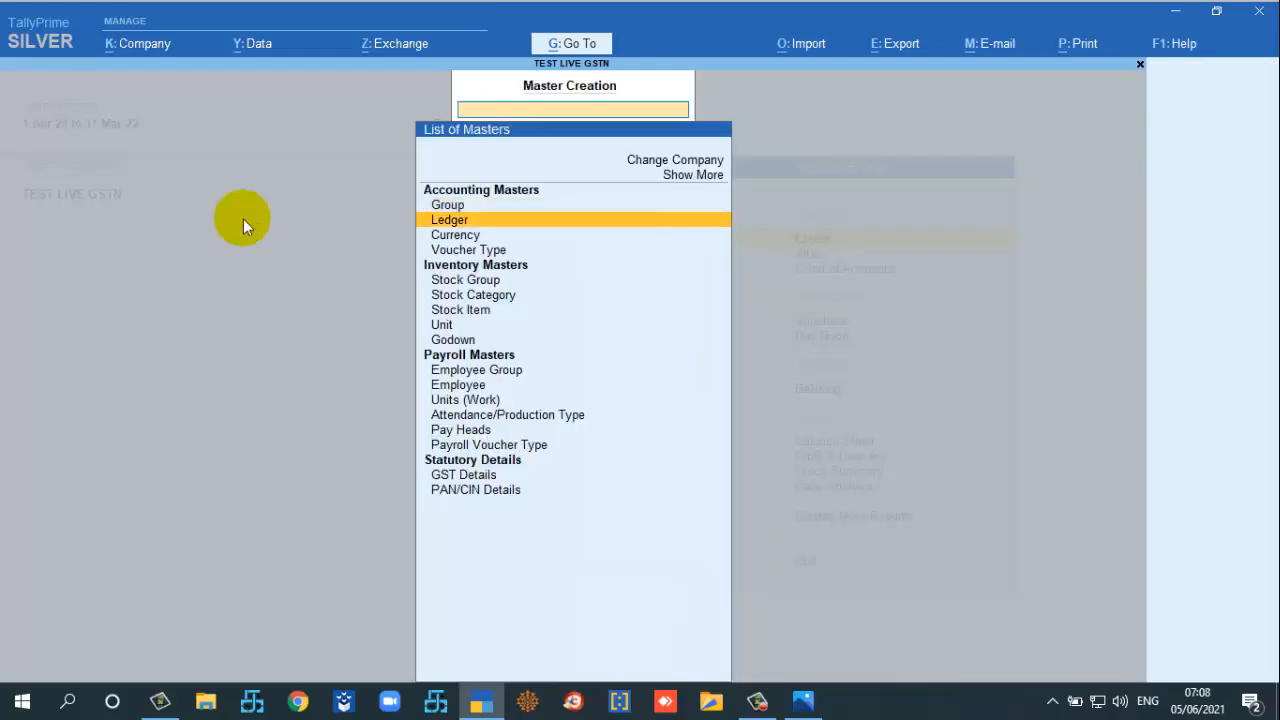
pyautogui.press('Return')
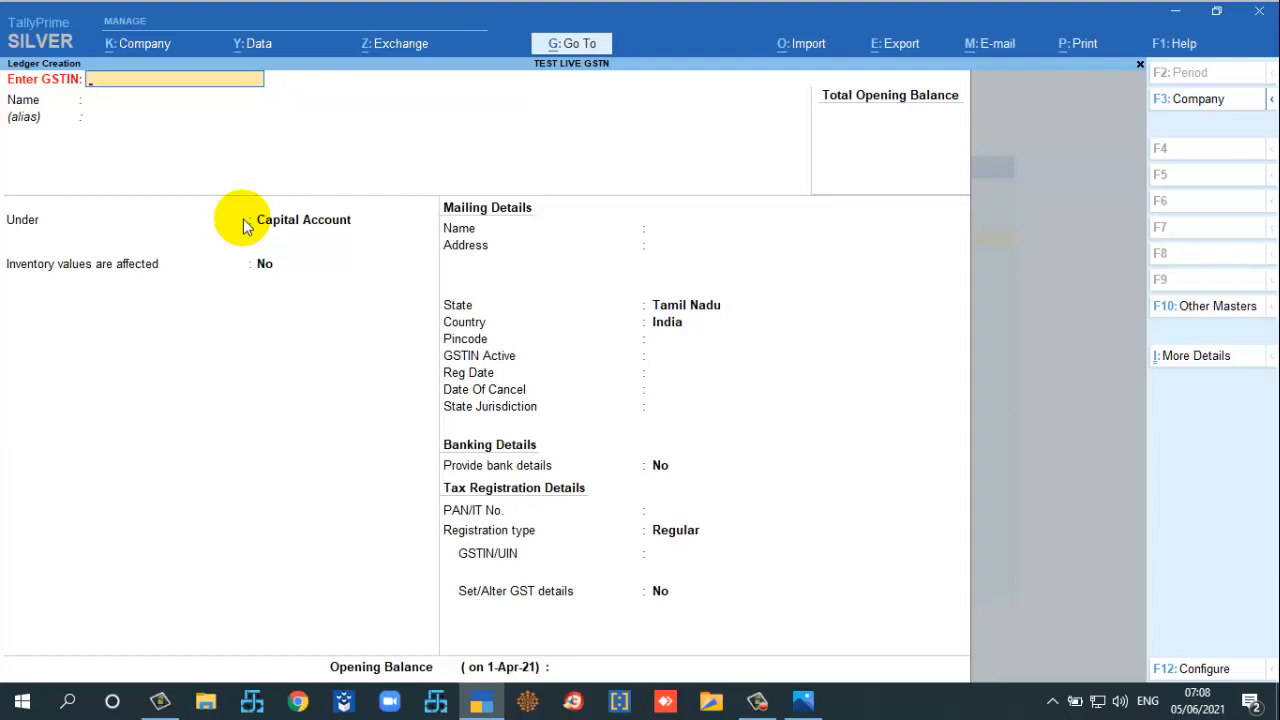
pyautogui.press('Return')
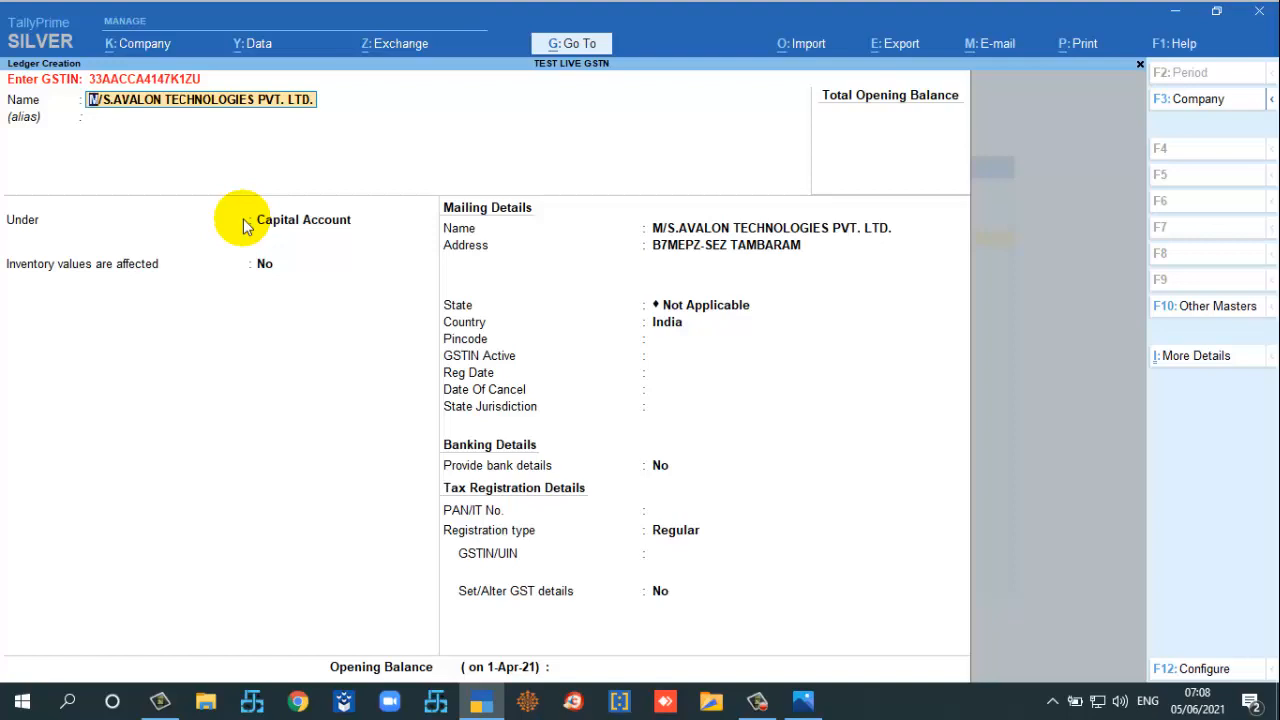
# Step: Keep the auto-filled name M/S.AVALON TECHNOLOGIES PVT. LTD. and place the ledger under Sundry Creditors
pyautogui.press('Return')
pyautogui.press('Return')
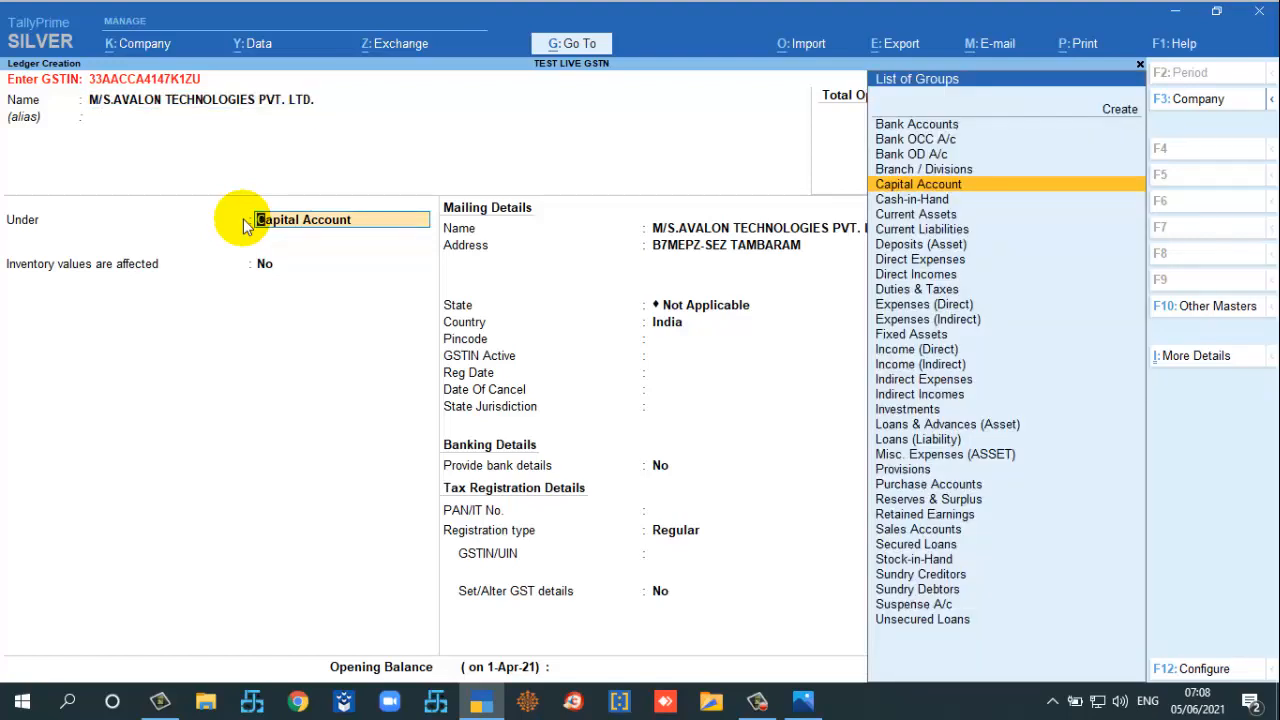
pyautogui.write('Sund')
pyautogui.press('Up')
pyautogui.press('Return')
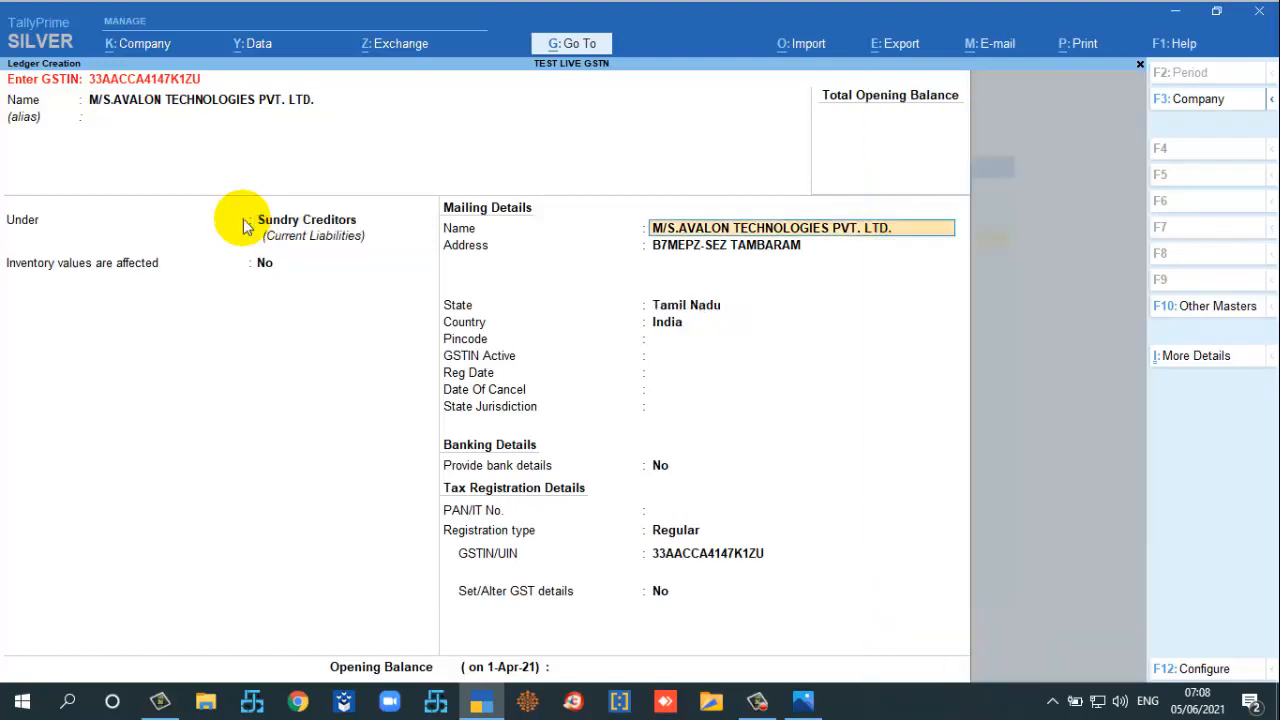
pyautogui.press('Return')
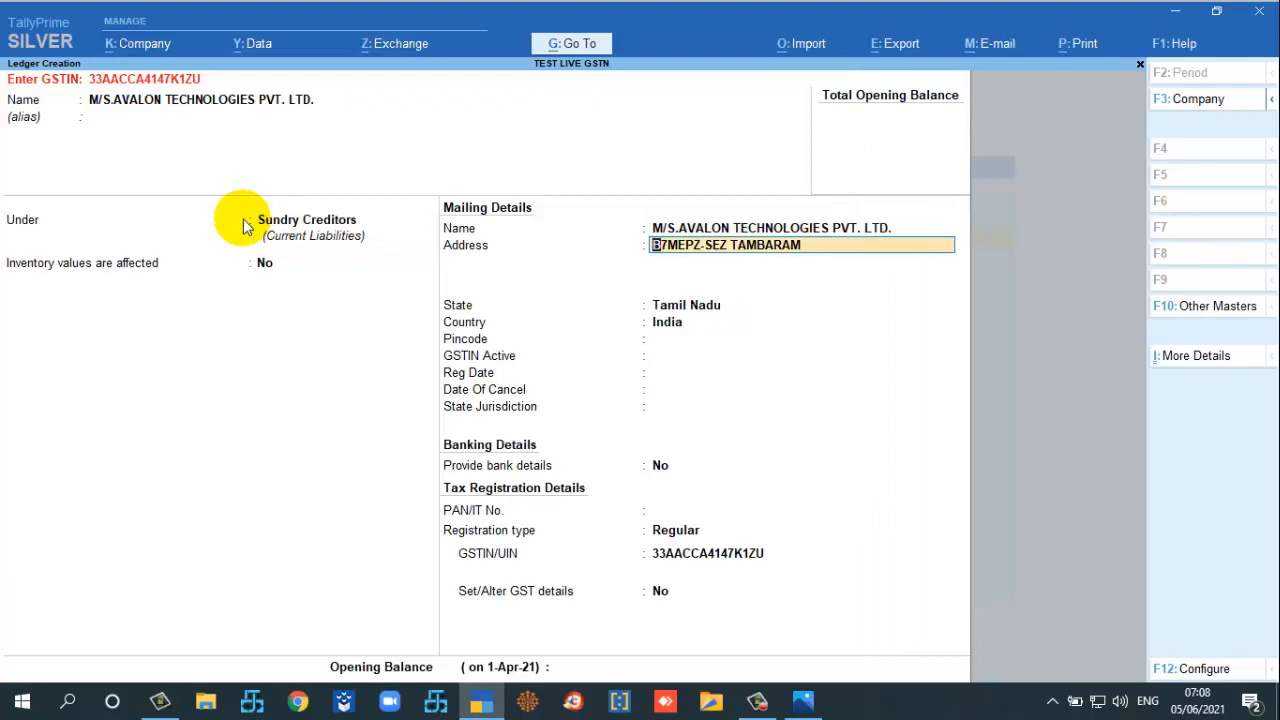
# Step: Add address lines T.AMBARAM and Chennai and accept Tamil Nadu as the state
pyautogui.press('Return')
pyautogui.write('T.AMBARAM')
pyautogui.press('Return')
pyautogui.write('Chennai')
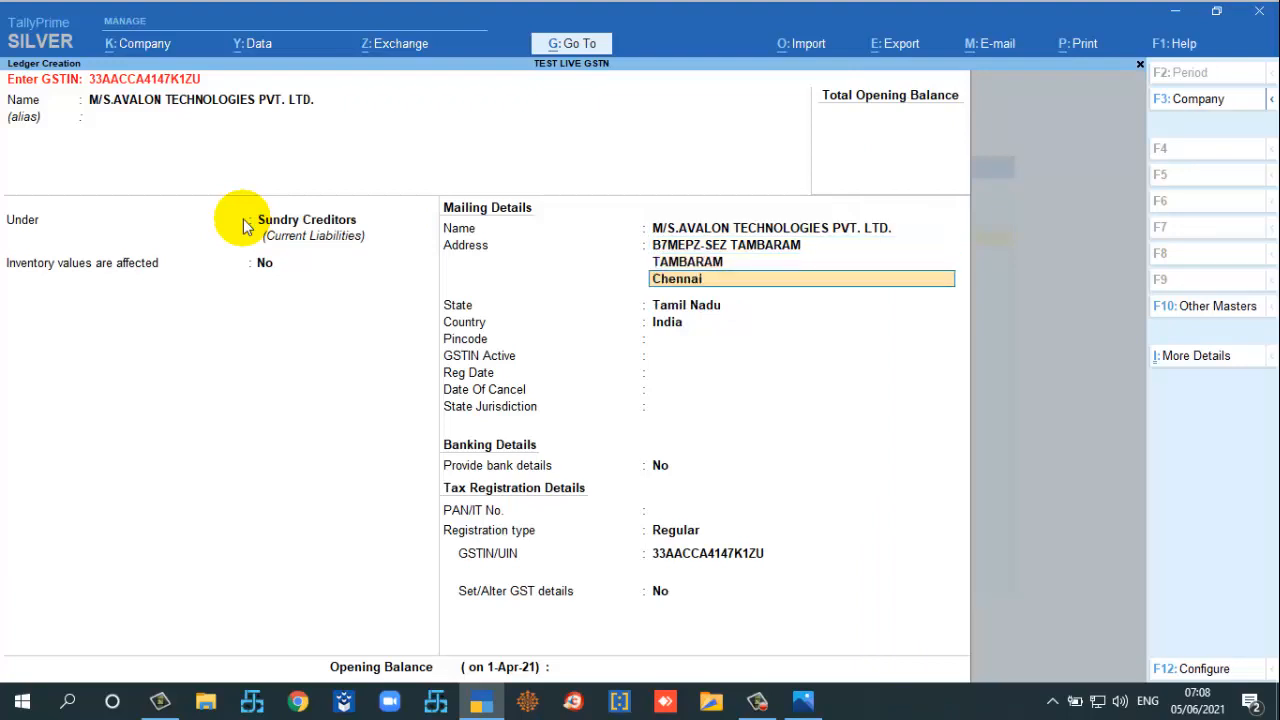
pyautogui.press('Return')
pyautogui.press('Return')
pyautogui.press('Return')
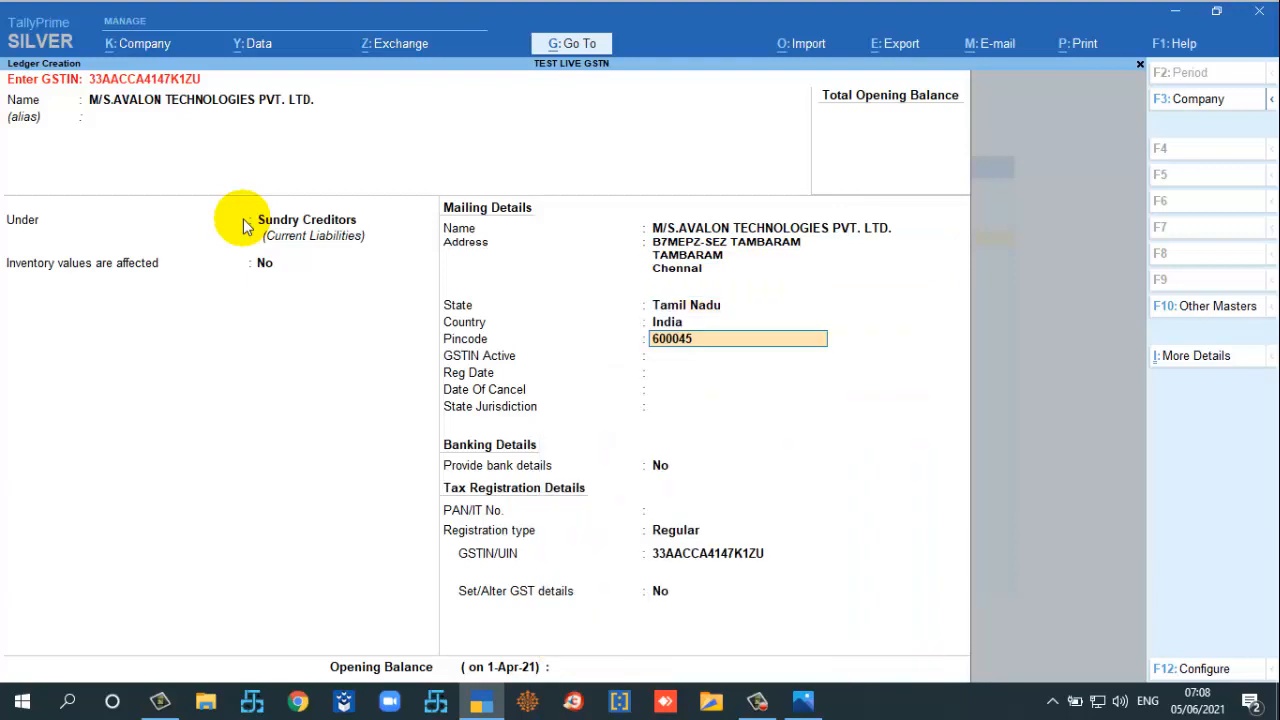
pyautogui.press('Return')
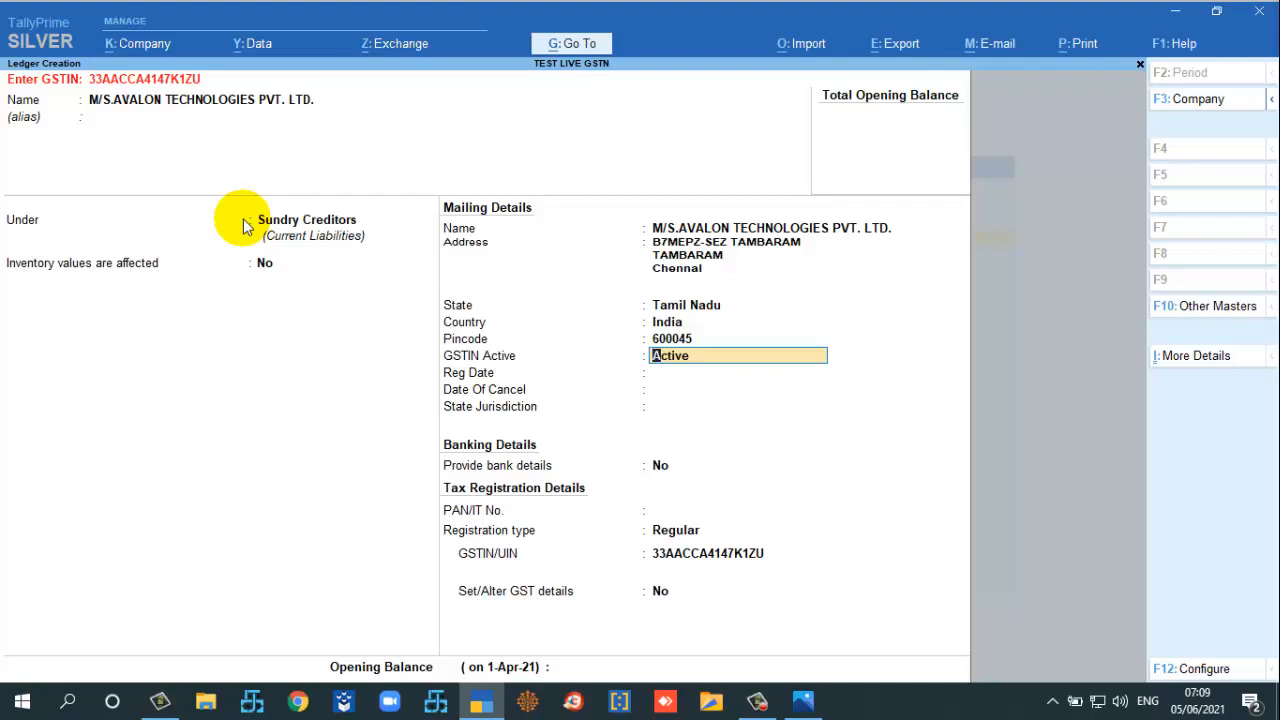
# Step: Accept the remaining registration fields with Regular type and save the ledger
pyautogui.press('Return')
pyautogui.press('Return')
pyautogui.press('Return')
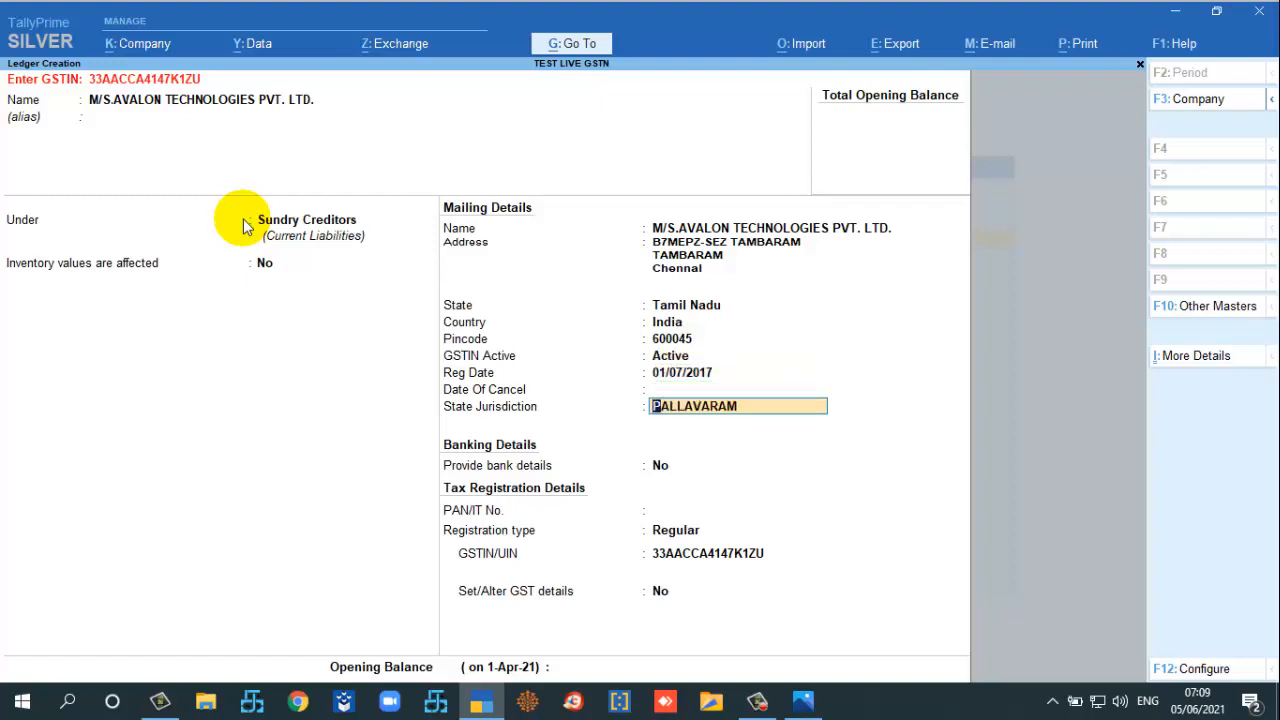
pyautogui.press('Return')
pyautogui.press('Return')
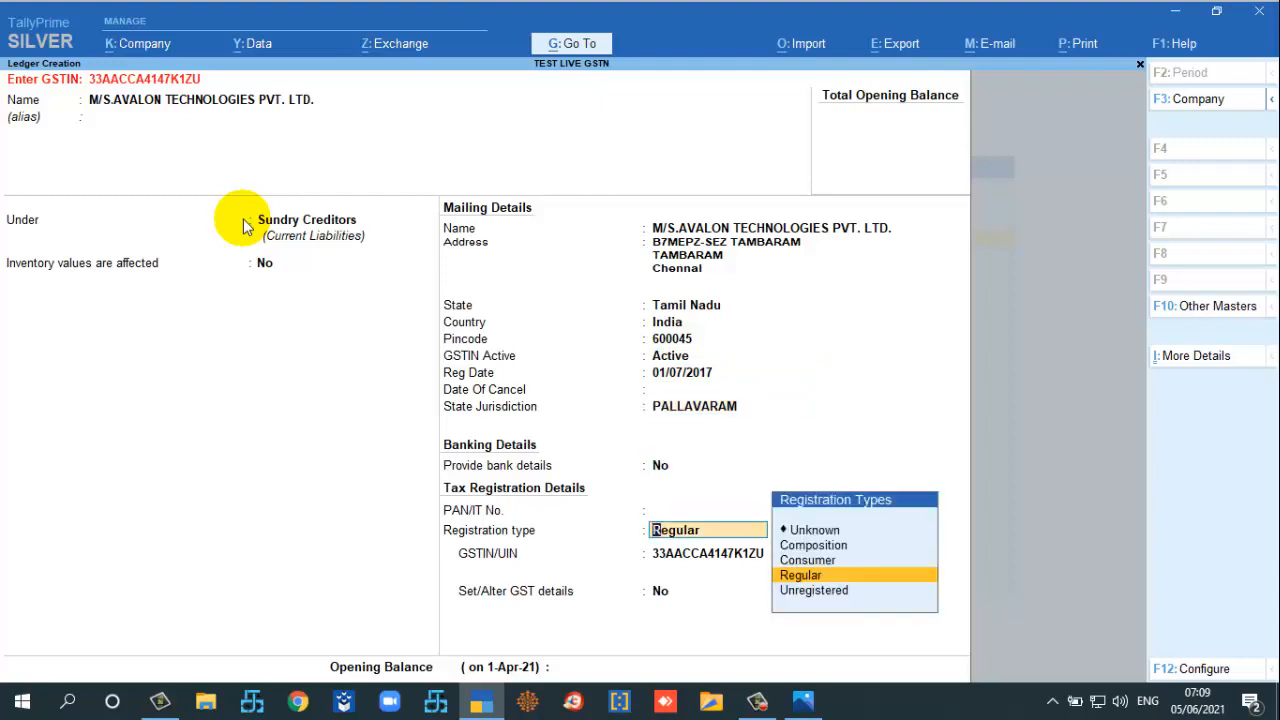
pyautogui.press('Return')
pyautogui.press('Return')
pyautogui.press('Return')
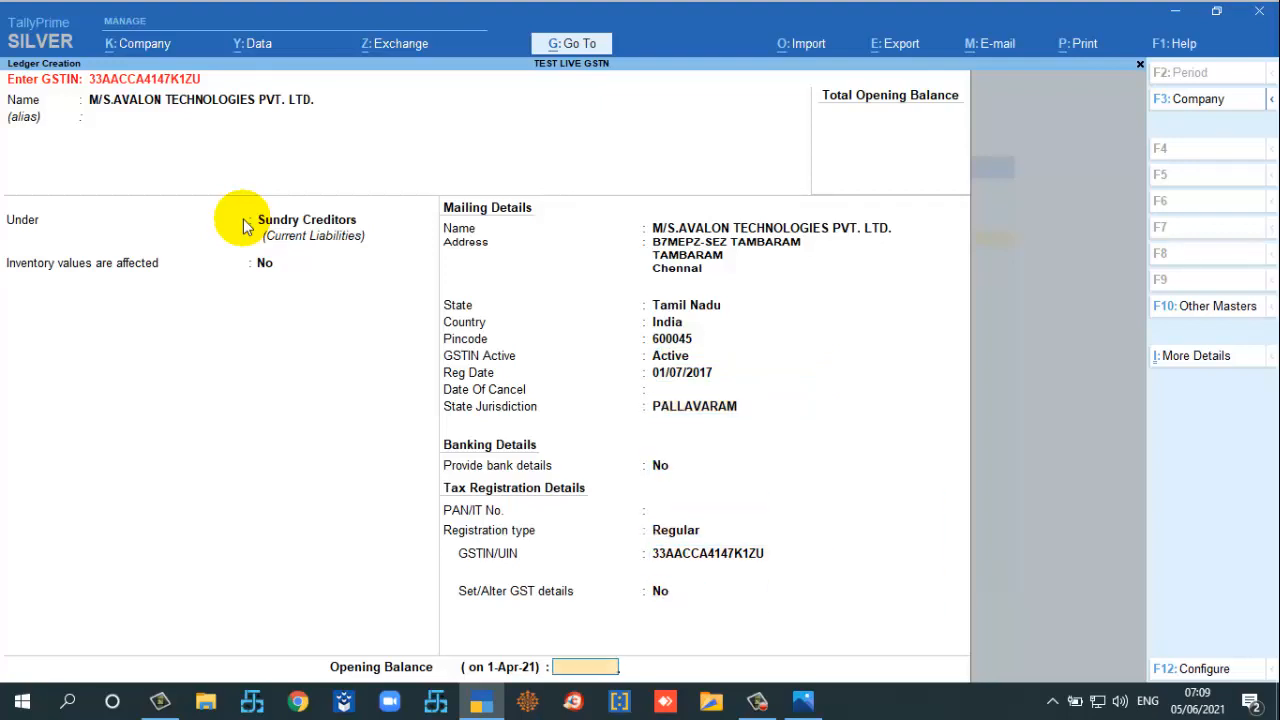
pyautogui.press('Return')
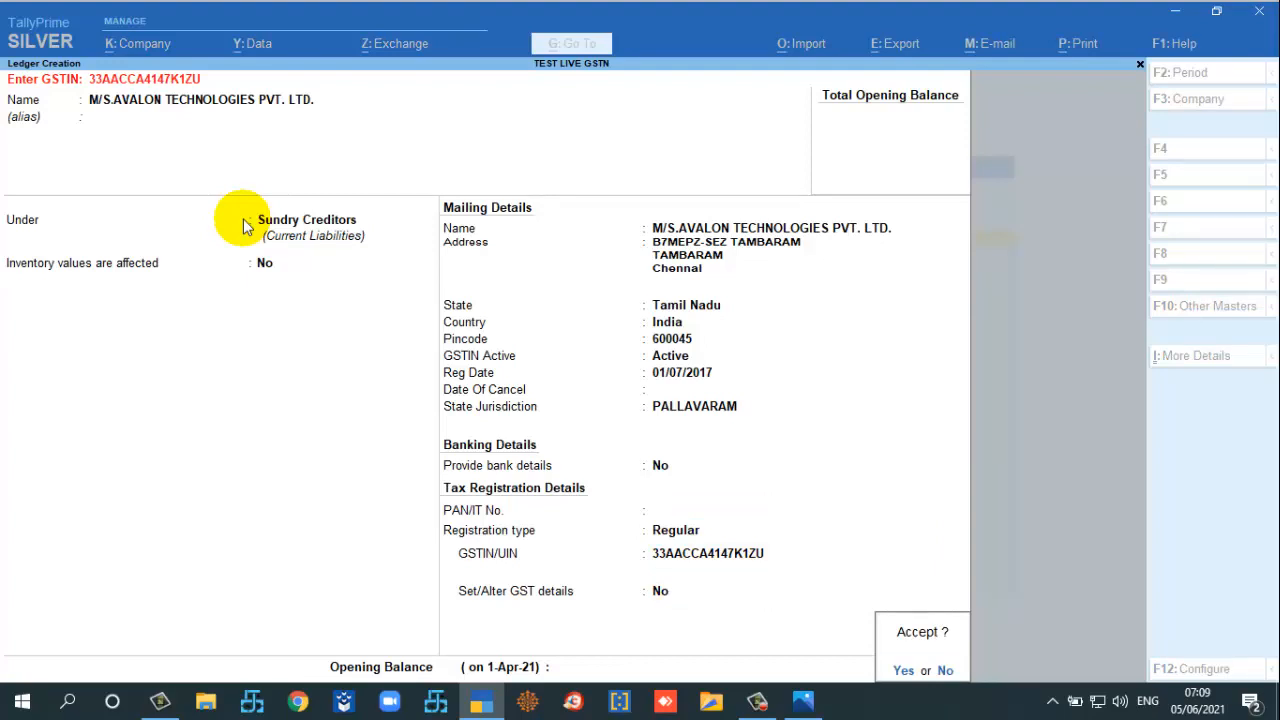
pyautogui.press('y')
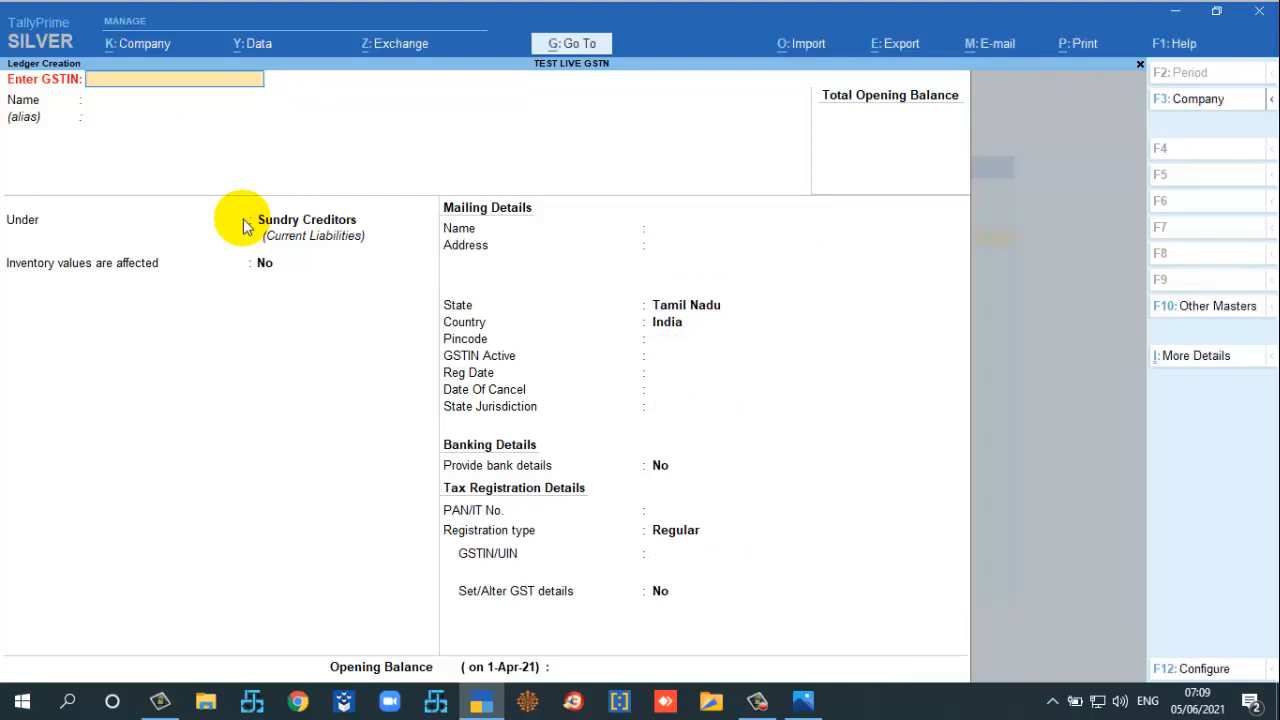
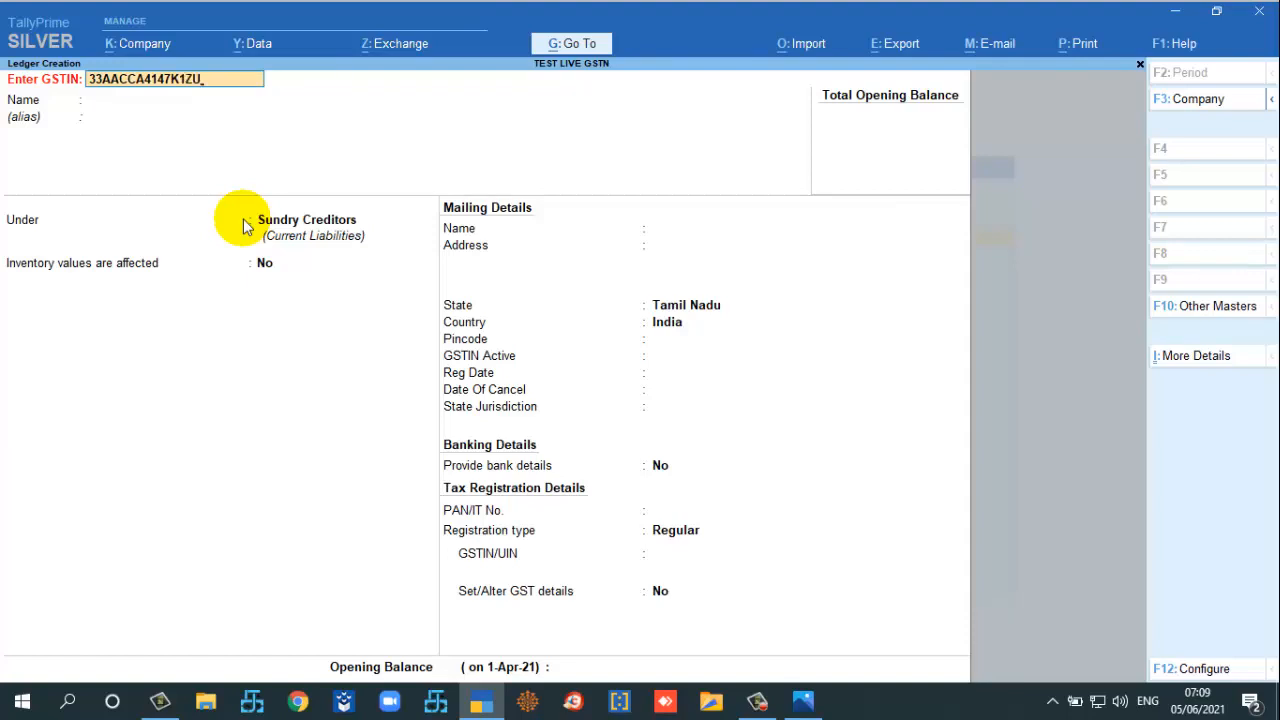
pyautogui.press('Return')
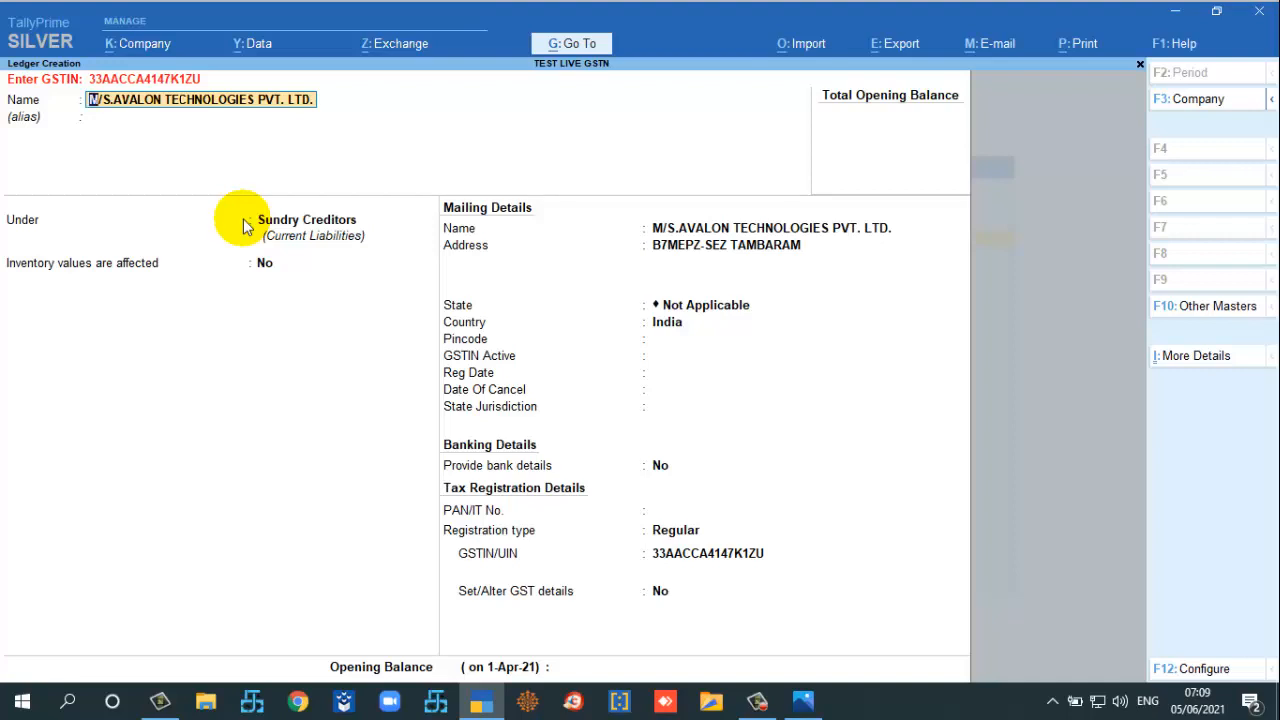
pyautogui.press('Return')
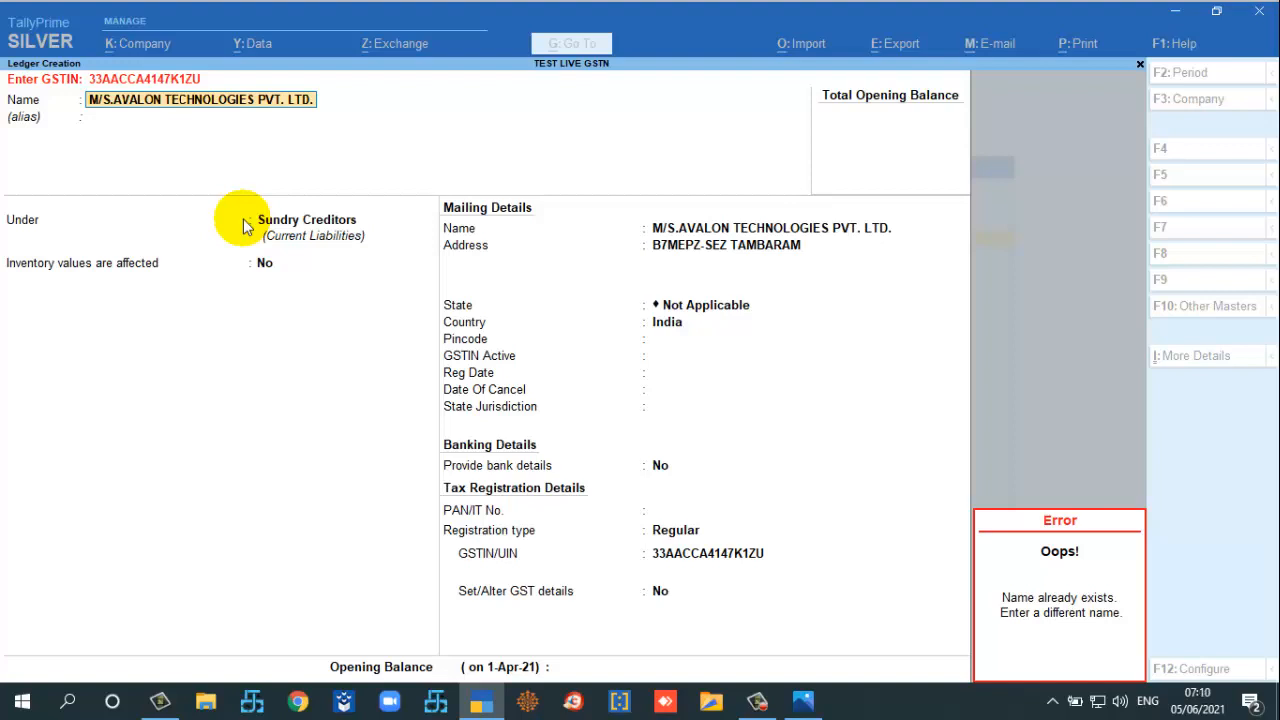
# Step: Dismiss the 'Name already exists' error, clear the name and GSTIN, and abandon the ledger
pyautogui.press('Escape')
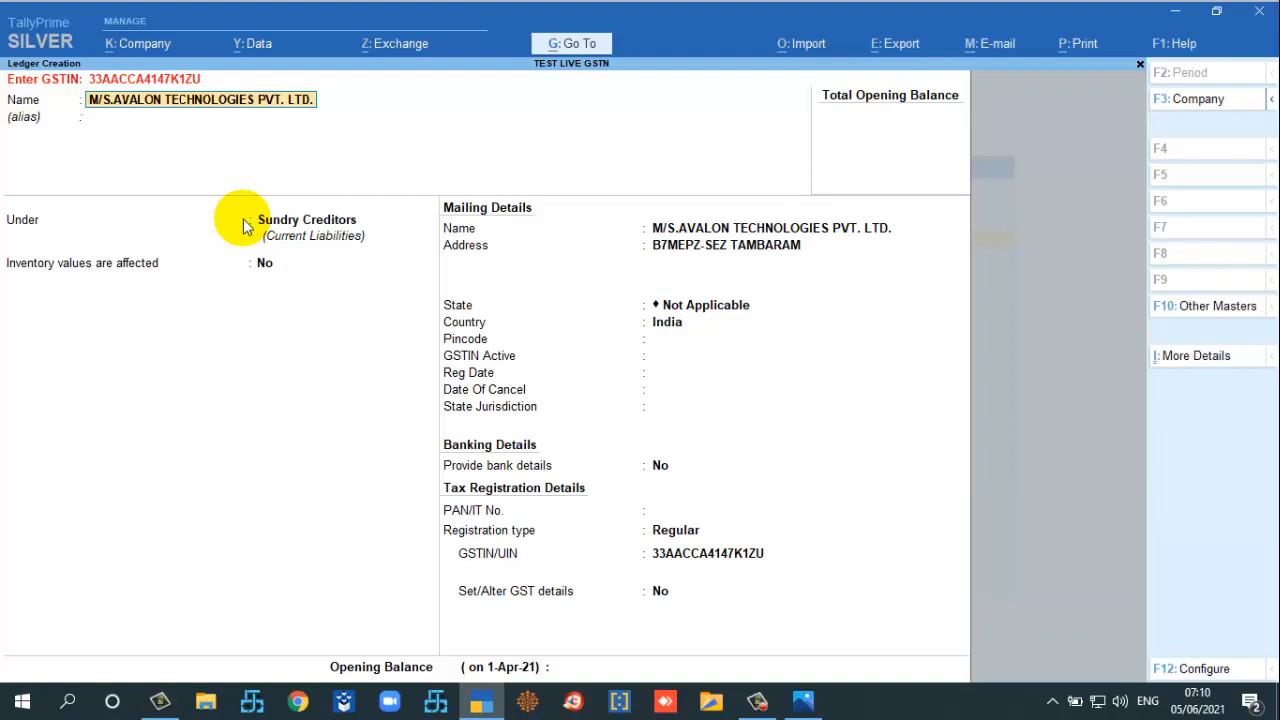
pyautogui.press('BackSpace')
pyautogui.press('BackSpace')
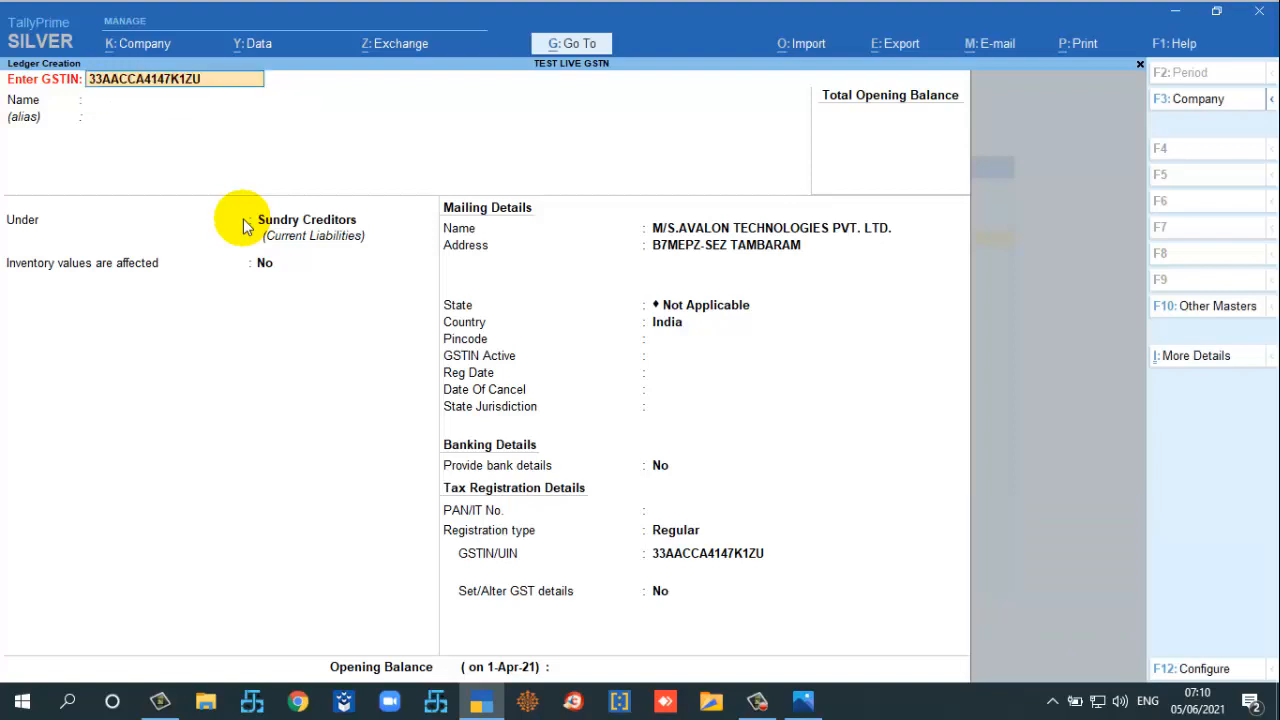
pyautogui.press('BackSpace')
pyautogui.press('Escape')
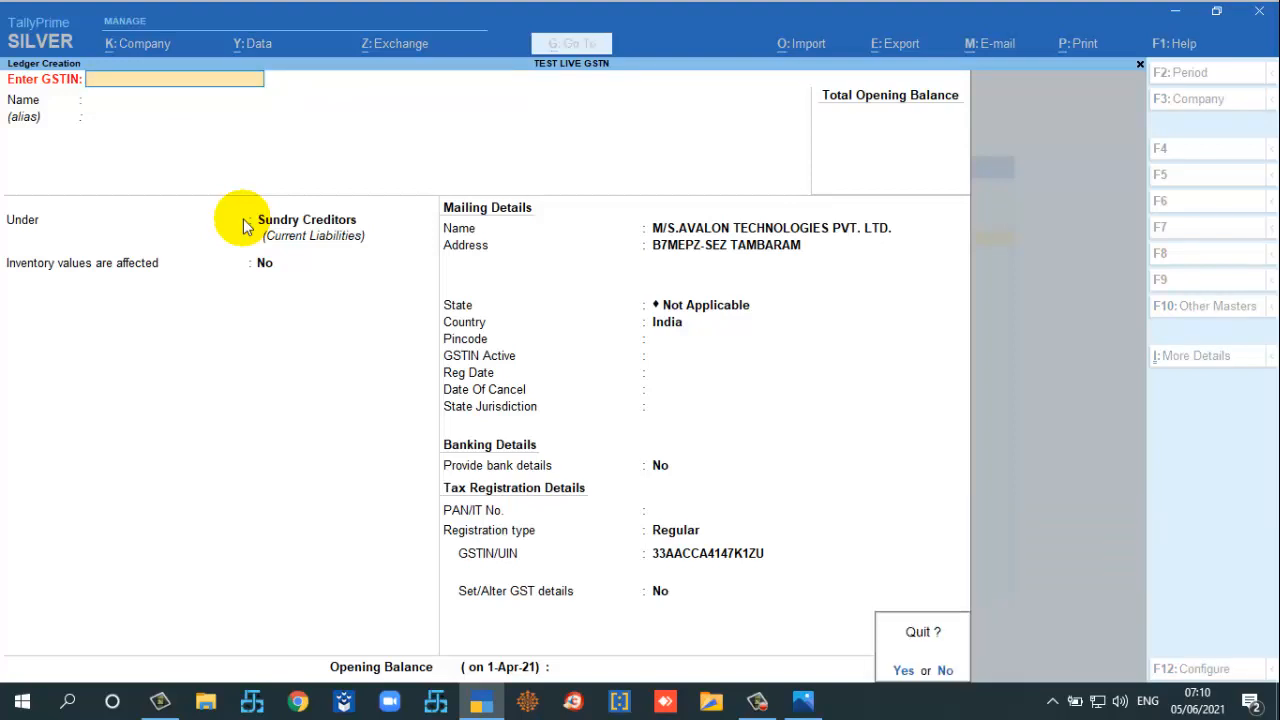
pyautogui.press('y')
pyautogui.press('Return')
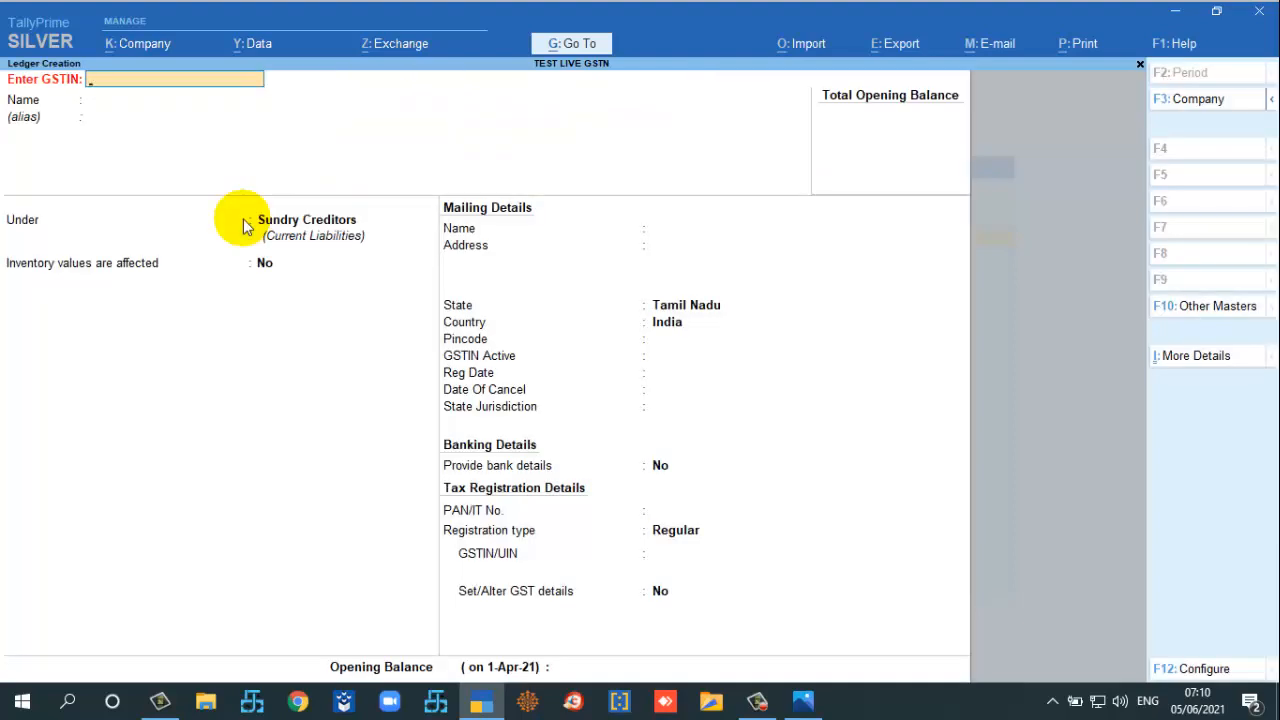
pyautogui.press('Return')
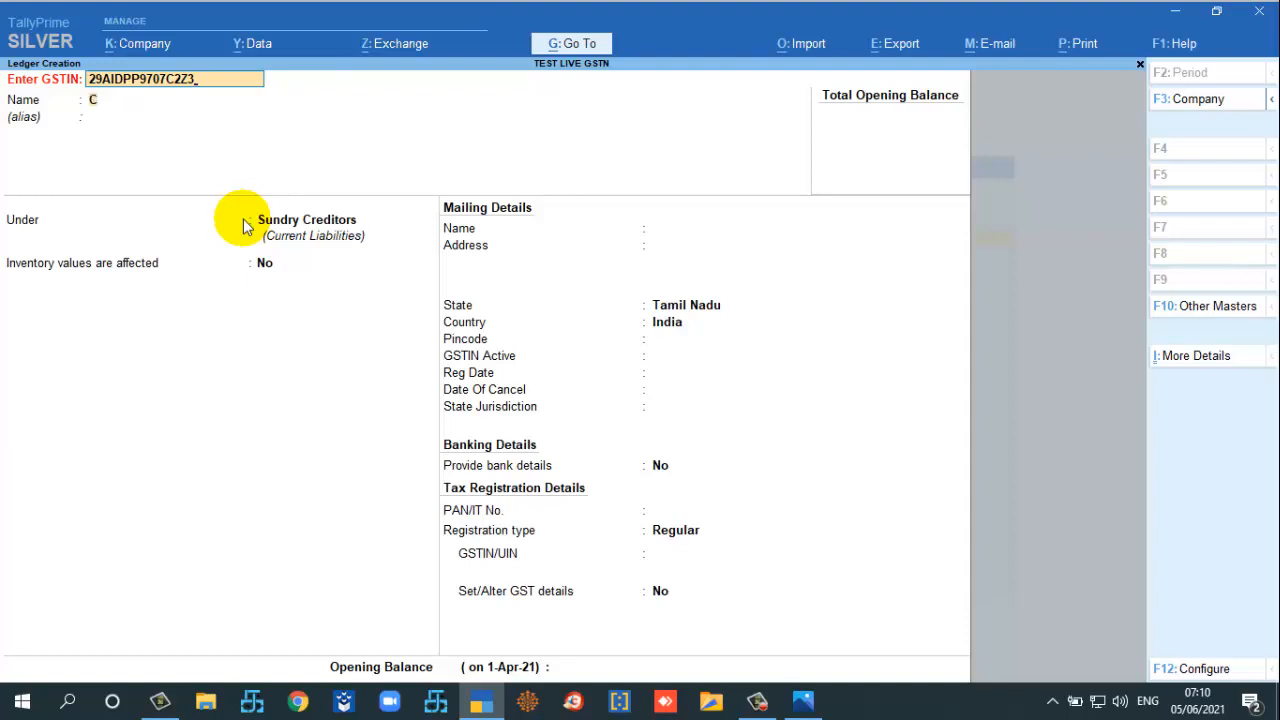
pyautogui.press('Return')
pyautogui.press('Return')
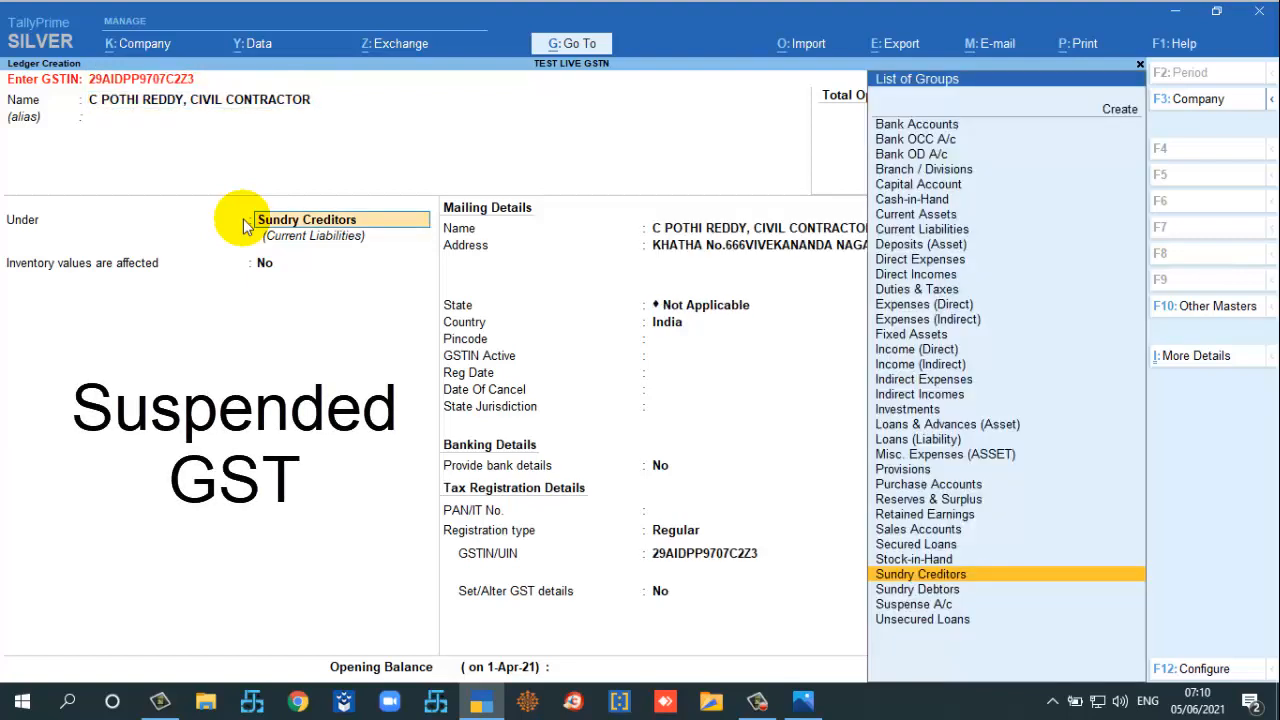
pyautogui.press('Return')
pyautogui.press('Return')
pyautogui.press('Return')
pyautogui.press('Return')
pyautogui.press('Return')
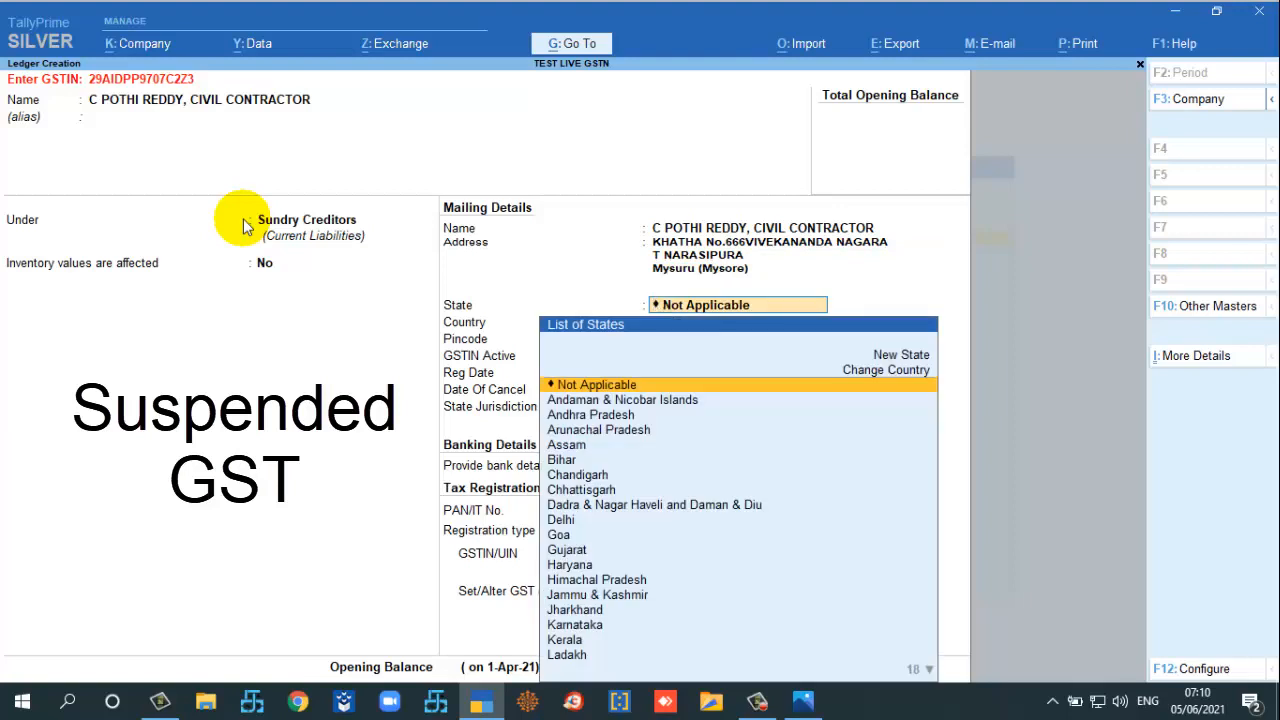
pyautogui.write('Kar')
pyautogui.press('Return')
pyautogui.press('Return')
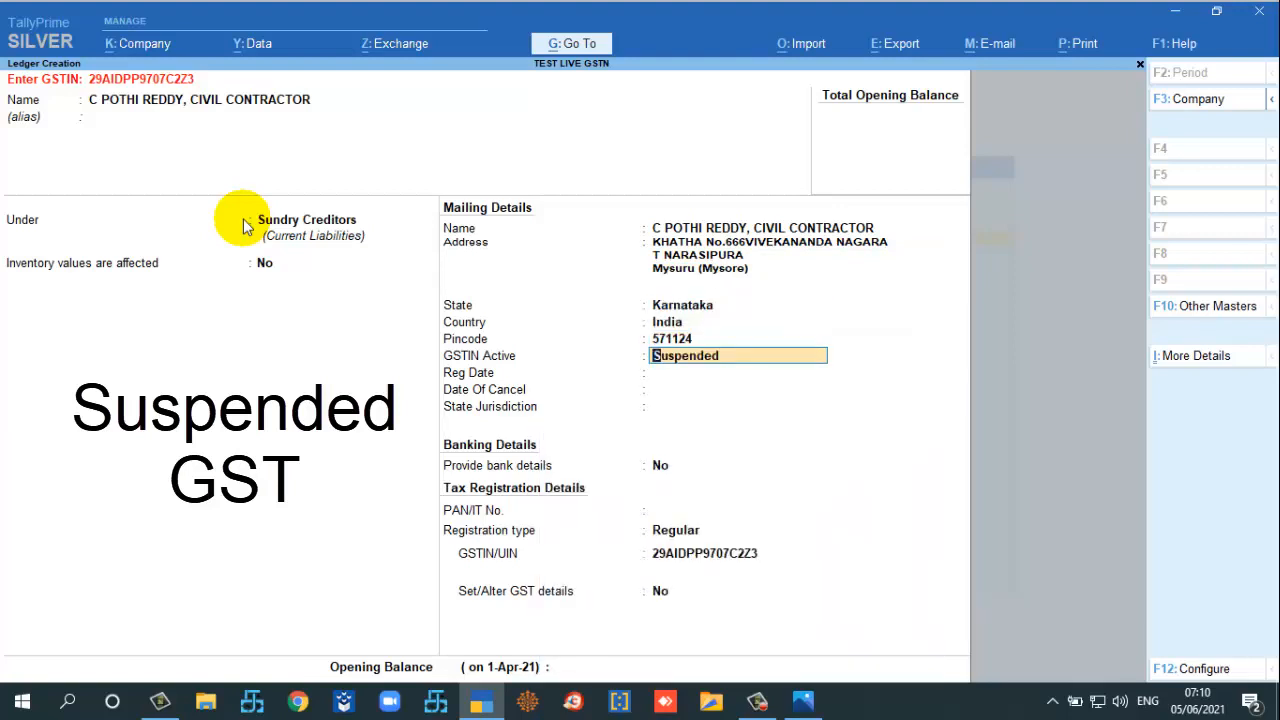
pyautogui.press('Return')
pyautogui.press('Return')
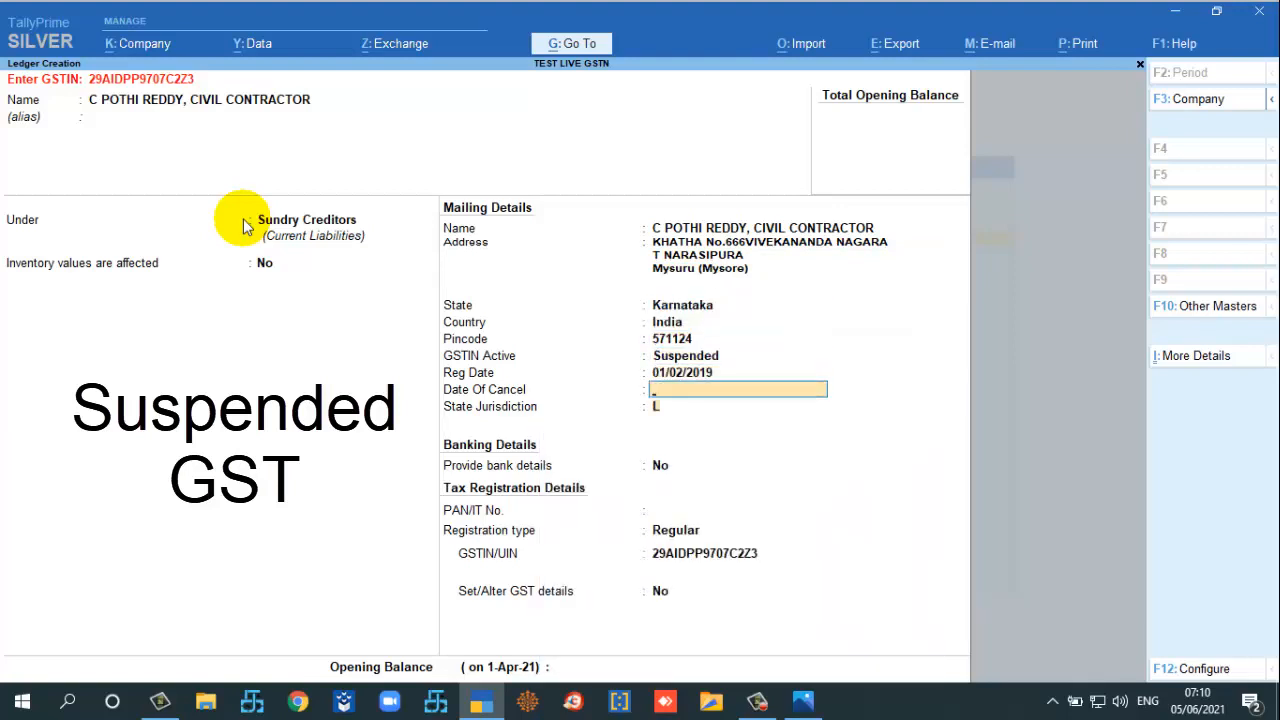
pyautogui.press('Return')
pyautogui.press('Return')
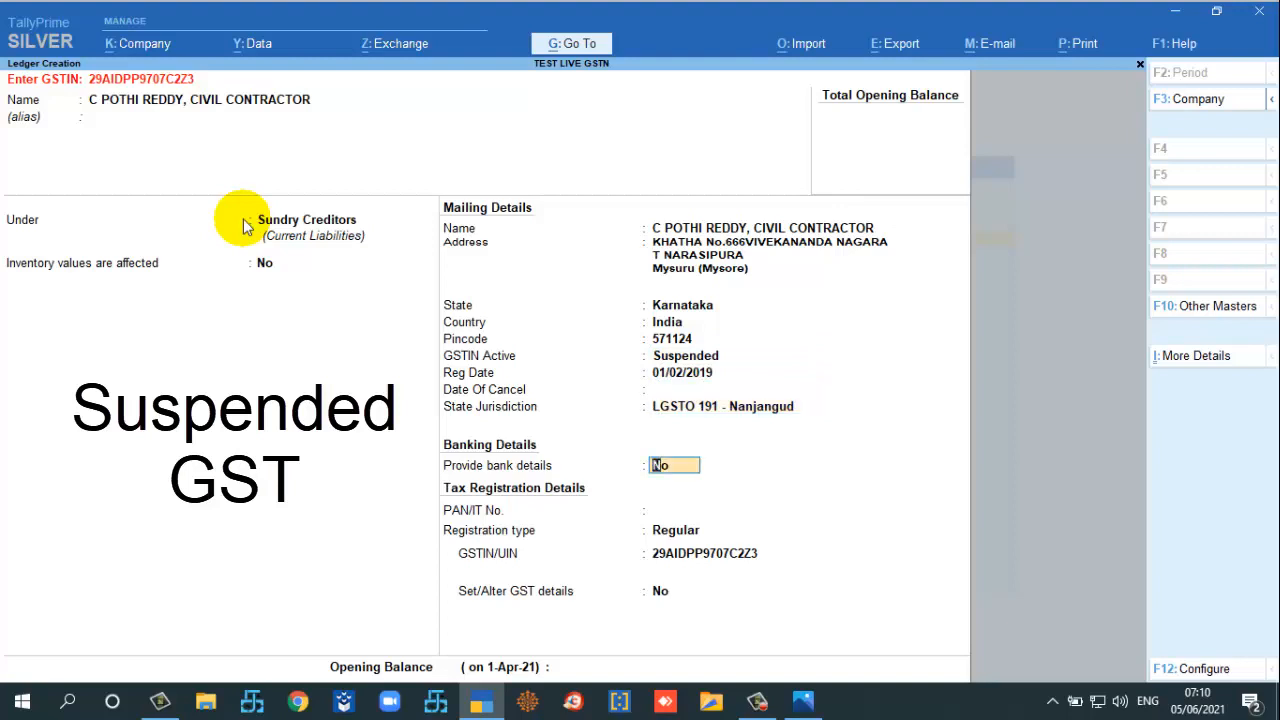
pyautogui.press('Return')
pyautogui.press('Return')
pyautogui.press('Return')
pyautogui.press('Return')
pyautogui.press('Return')
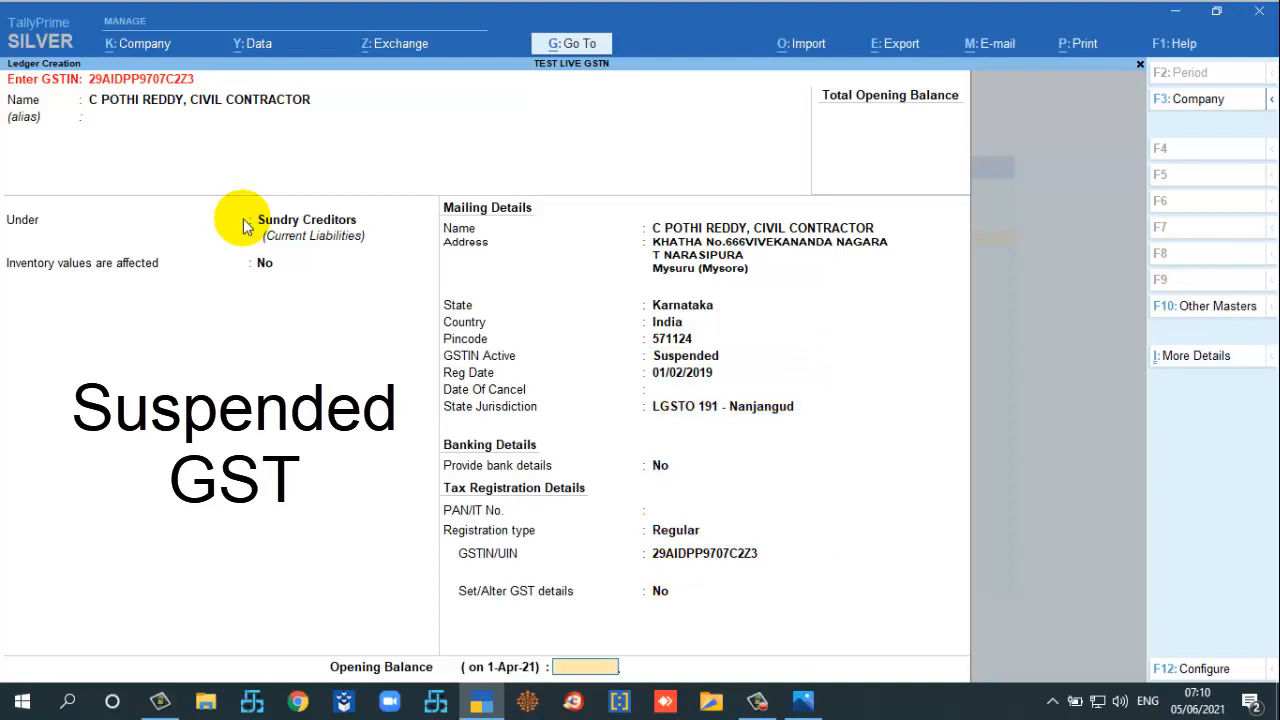
pyautogui.press('Return')
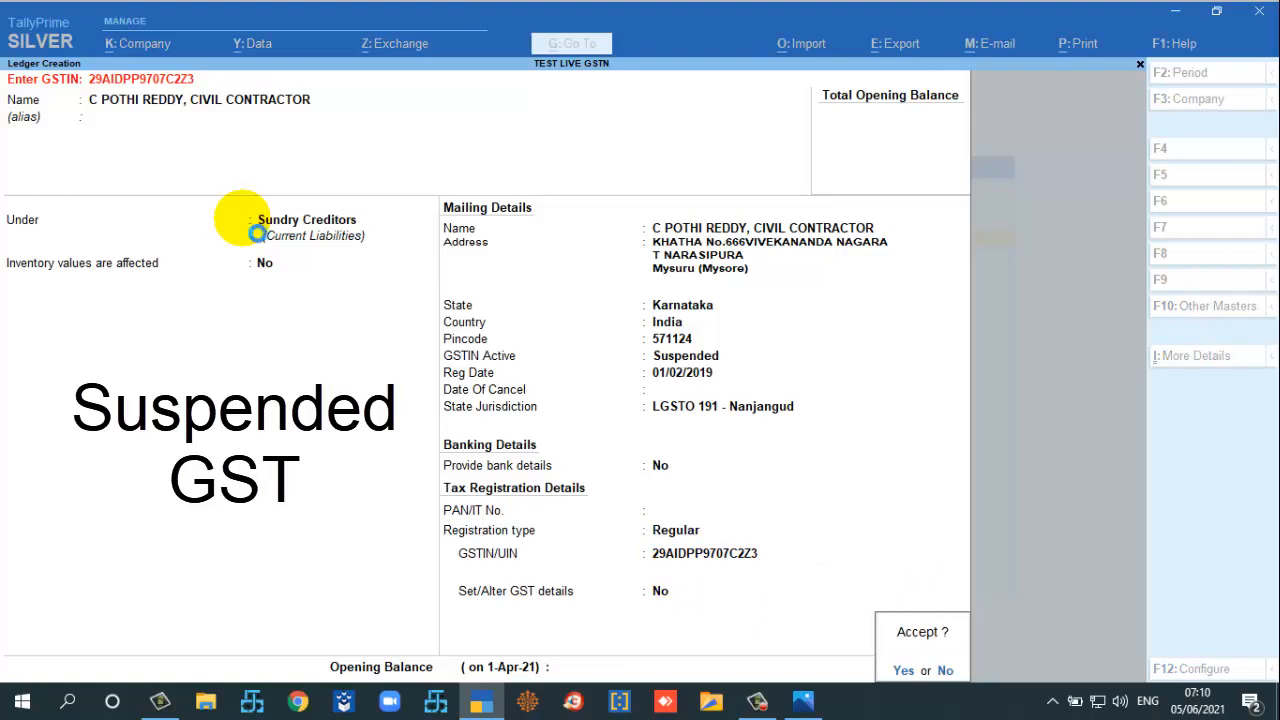
pyautogui.press('Return')
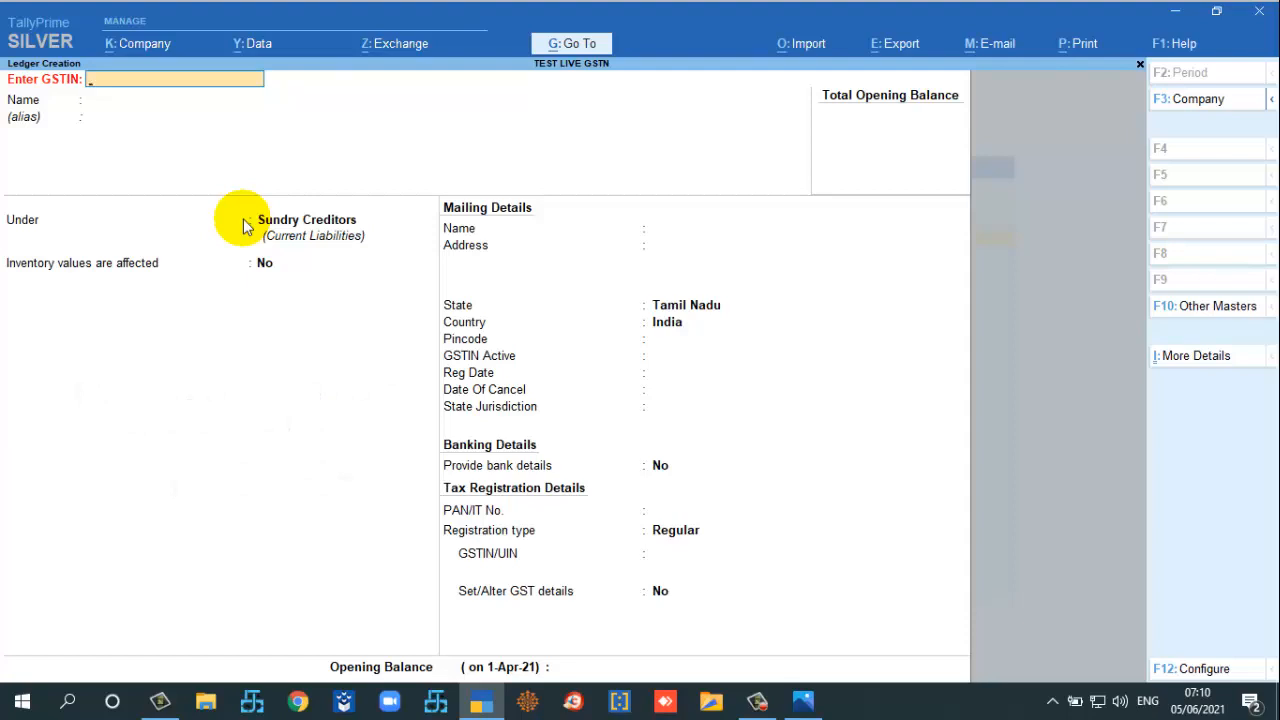
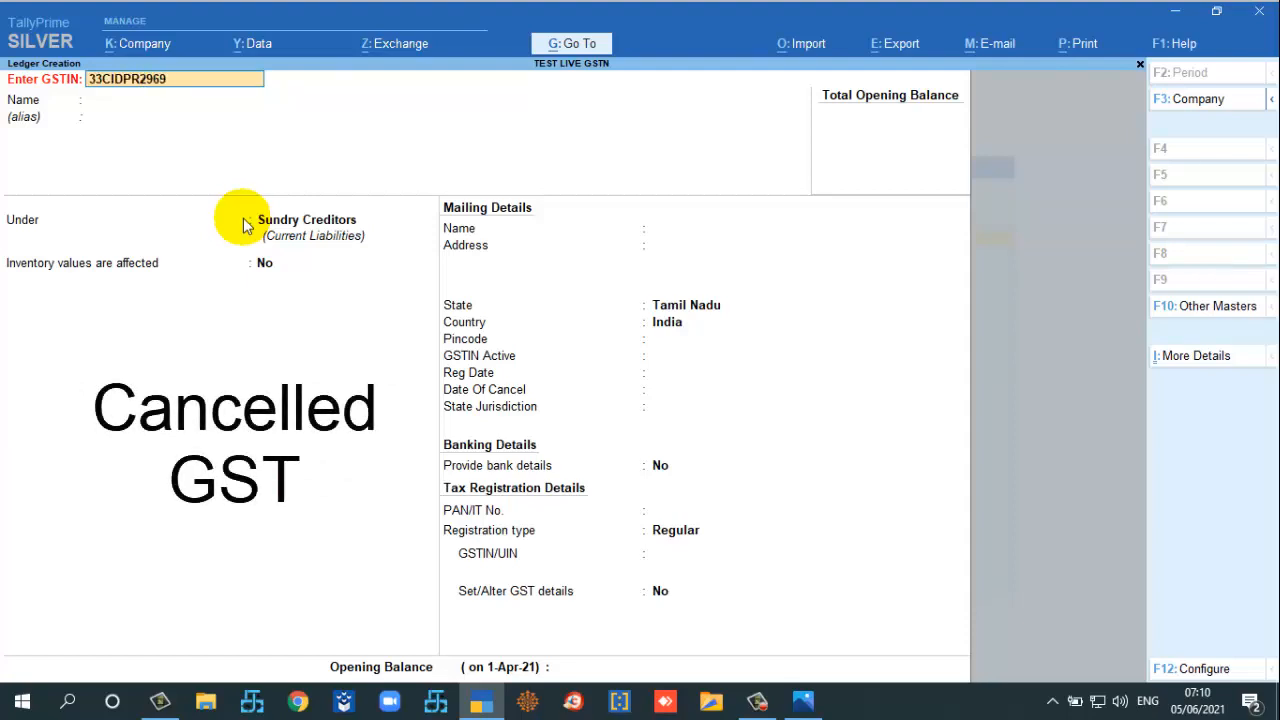
pyautogui.press('Return')
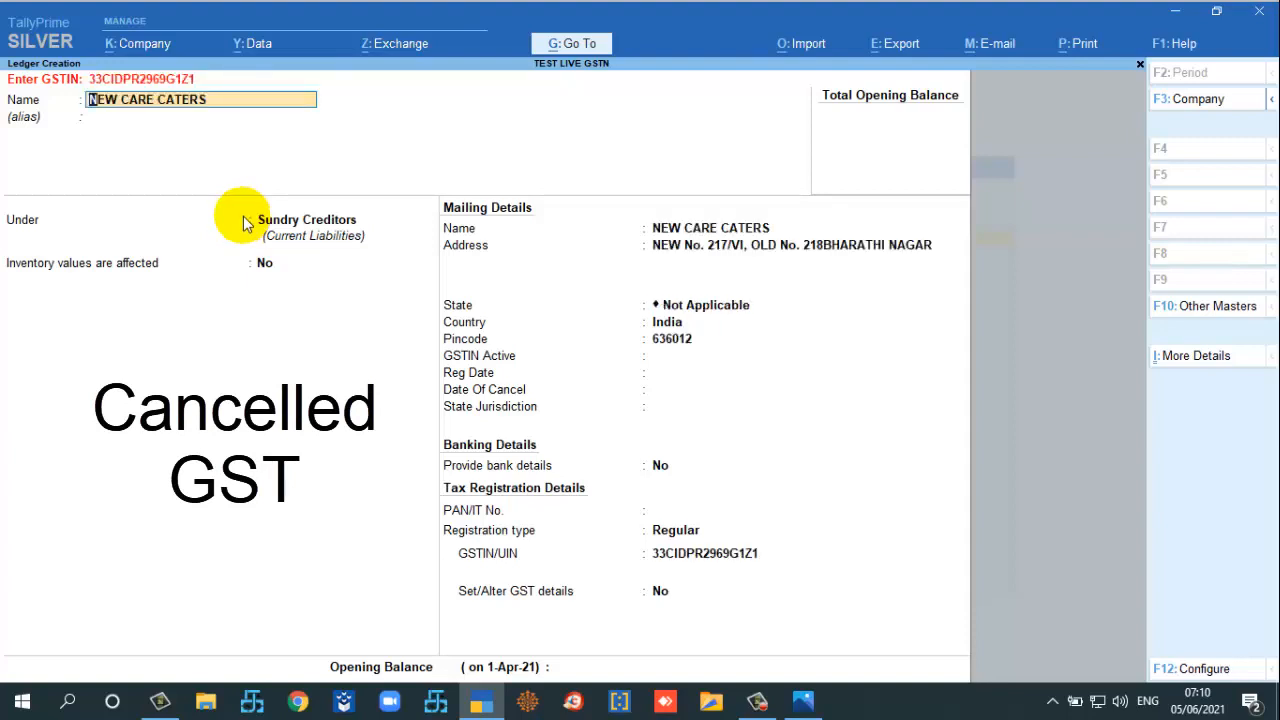
pyautogui.press('Return')
pyautogui.press('Return')
pyautogui.press('Return')
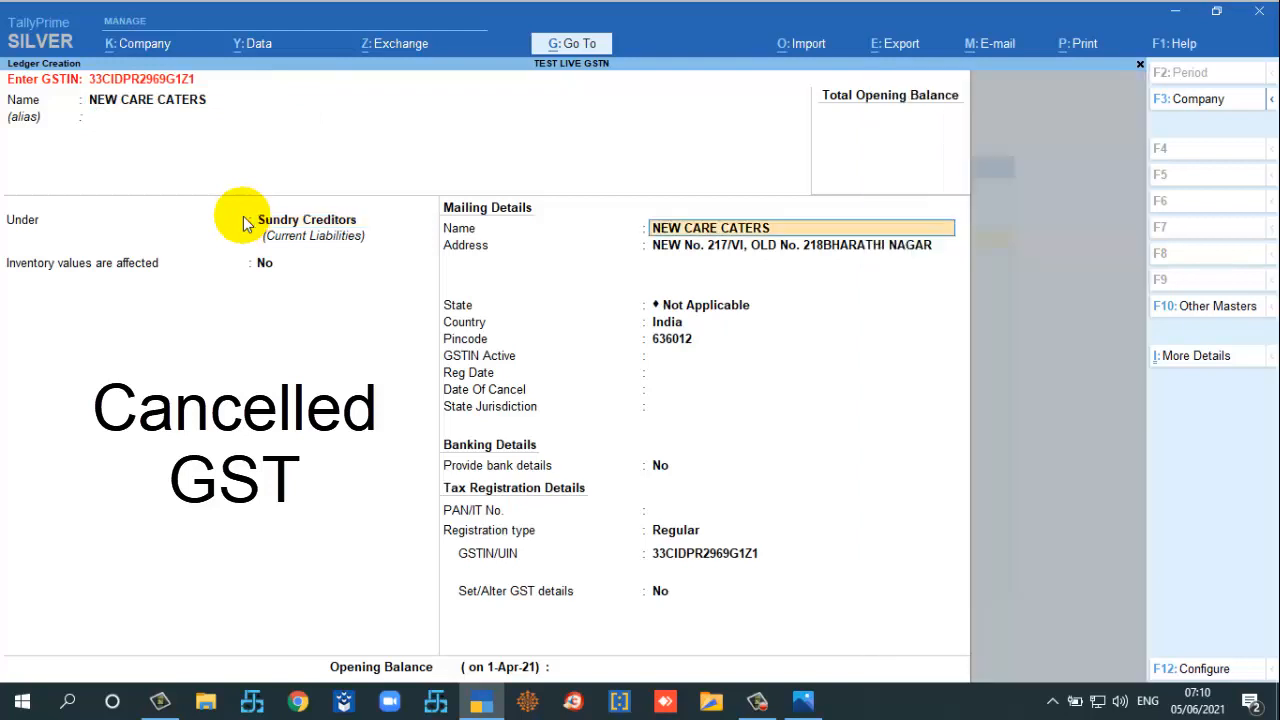
pyautogui.press('Return')
pyautogui.press('Return')
pyautogui.press('Return')
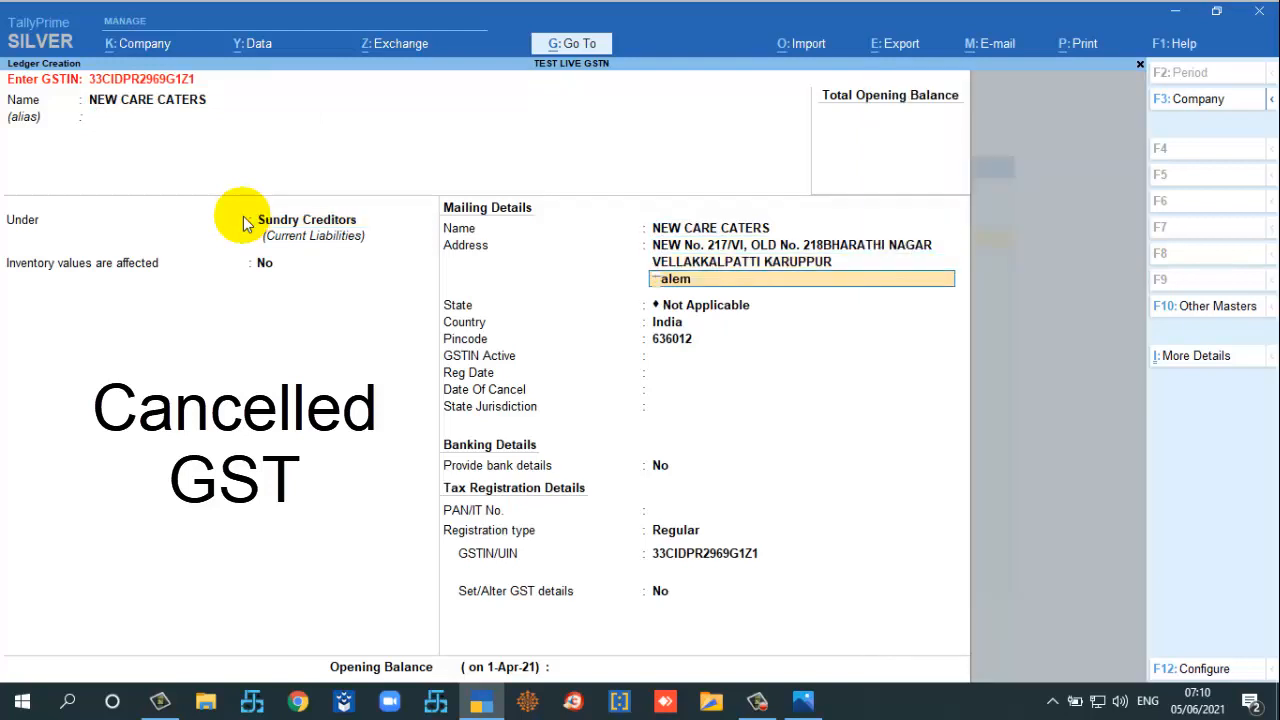
pyautogui.press('Return')
# Step: Set the state to Tamil Nadu, accept the Cancelled status dates and OMALUR jurisdiction, and save
pyautogui.write('Tam')
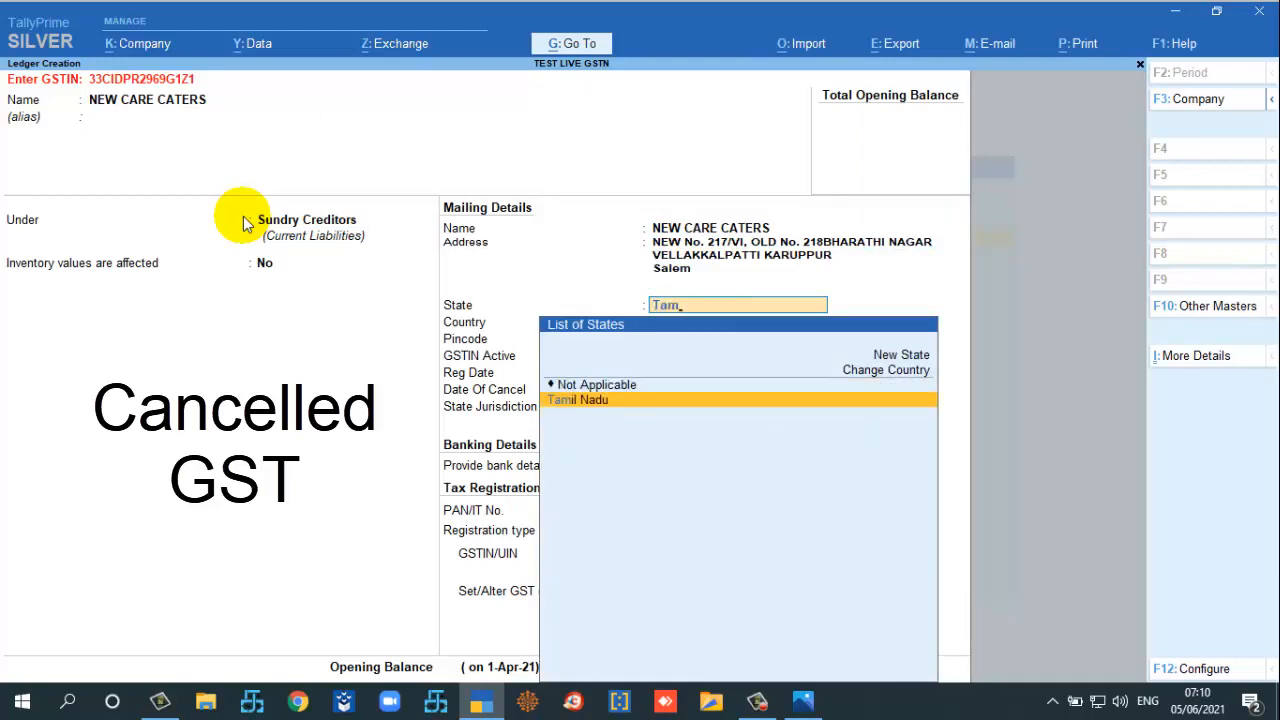
pyautogui.press('Return')
pyautogui.press('Return')
pyautogui.write('C')
pyautogui.press('Return')
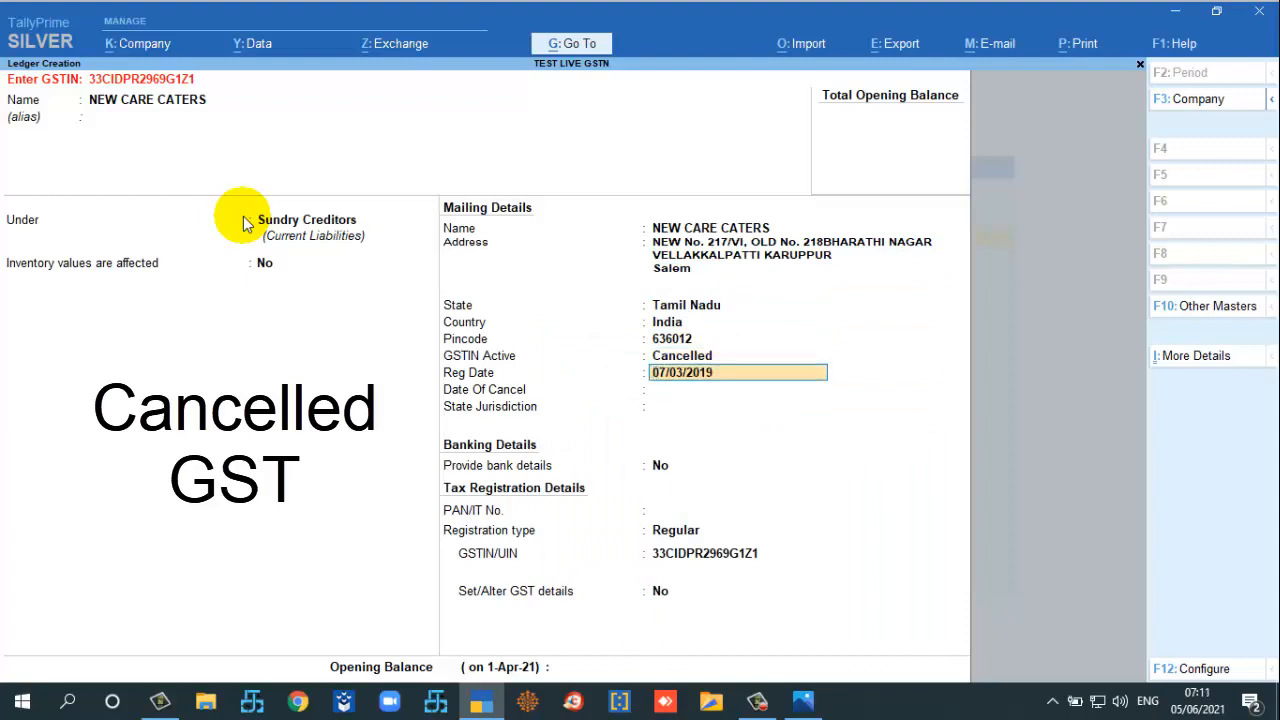
pyautogui.press('Return')
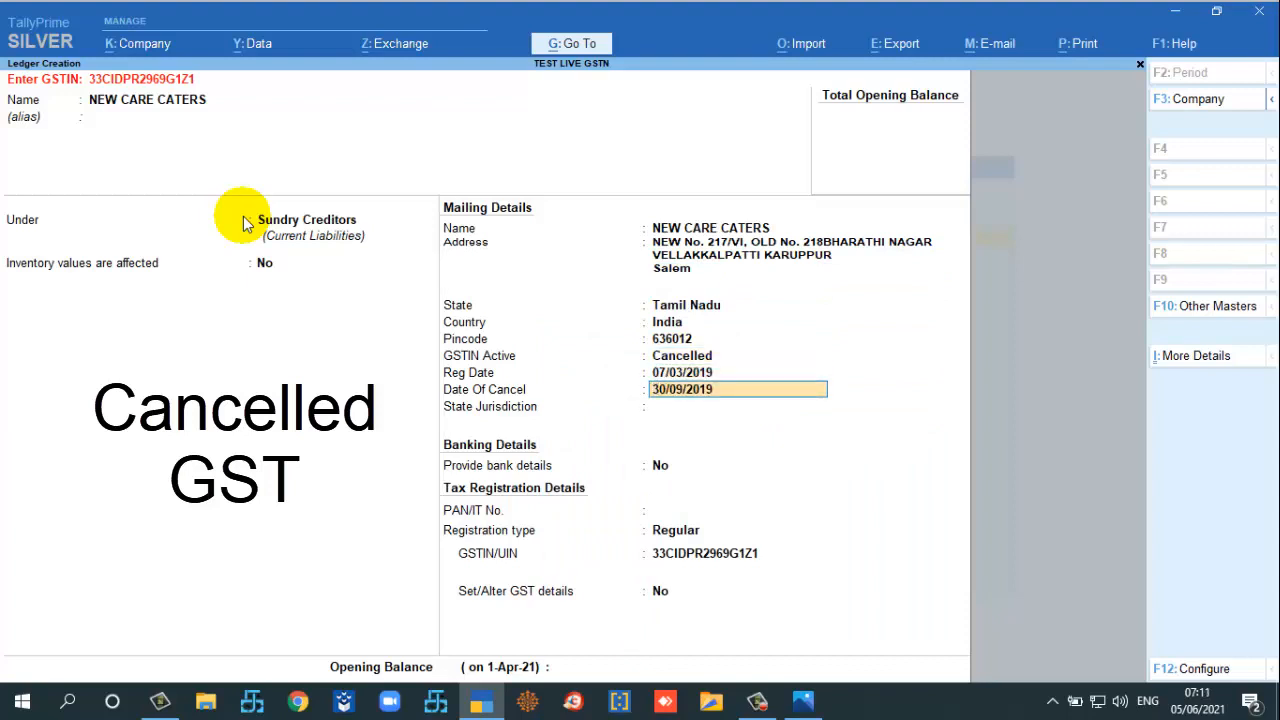
pyautogui.press('Return')
pyautogui.press('Return')
pyautogui.press('Return')
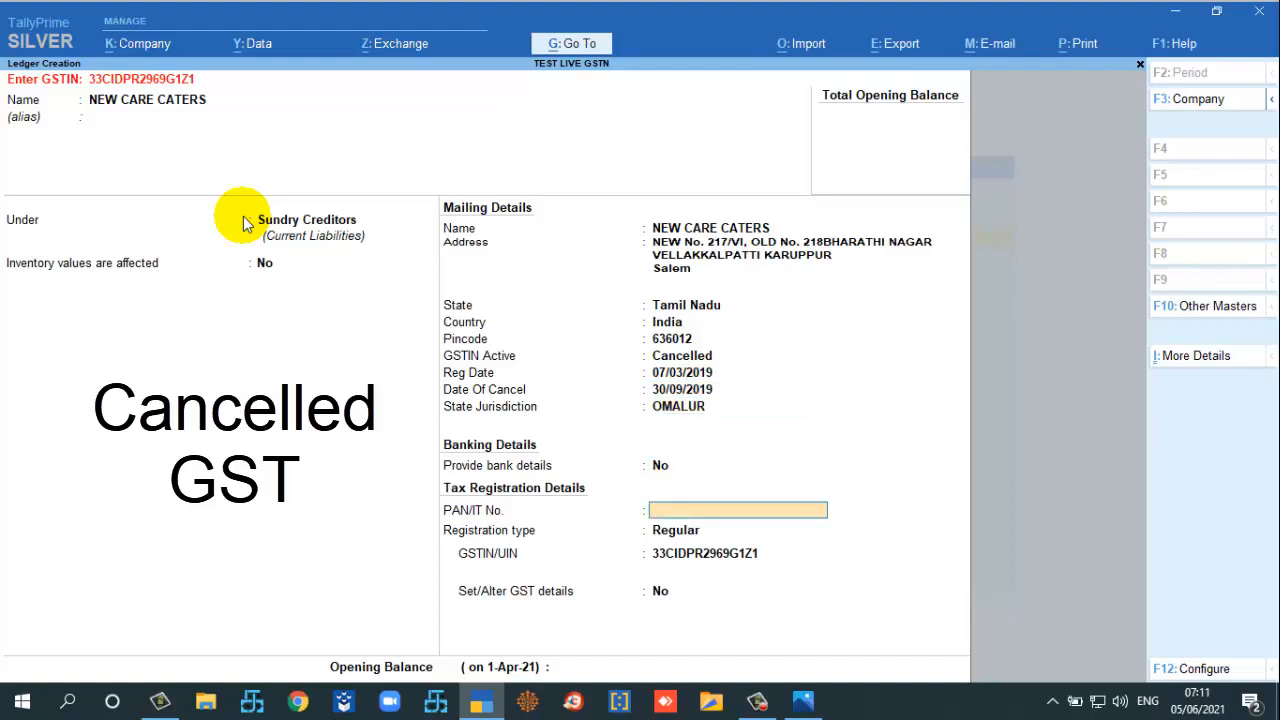
pyautogui.press('Return')
pyautogui.press('Return')
pyautogui.press('Return')
pyautogui.press('Return')
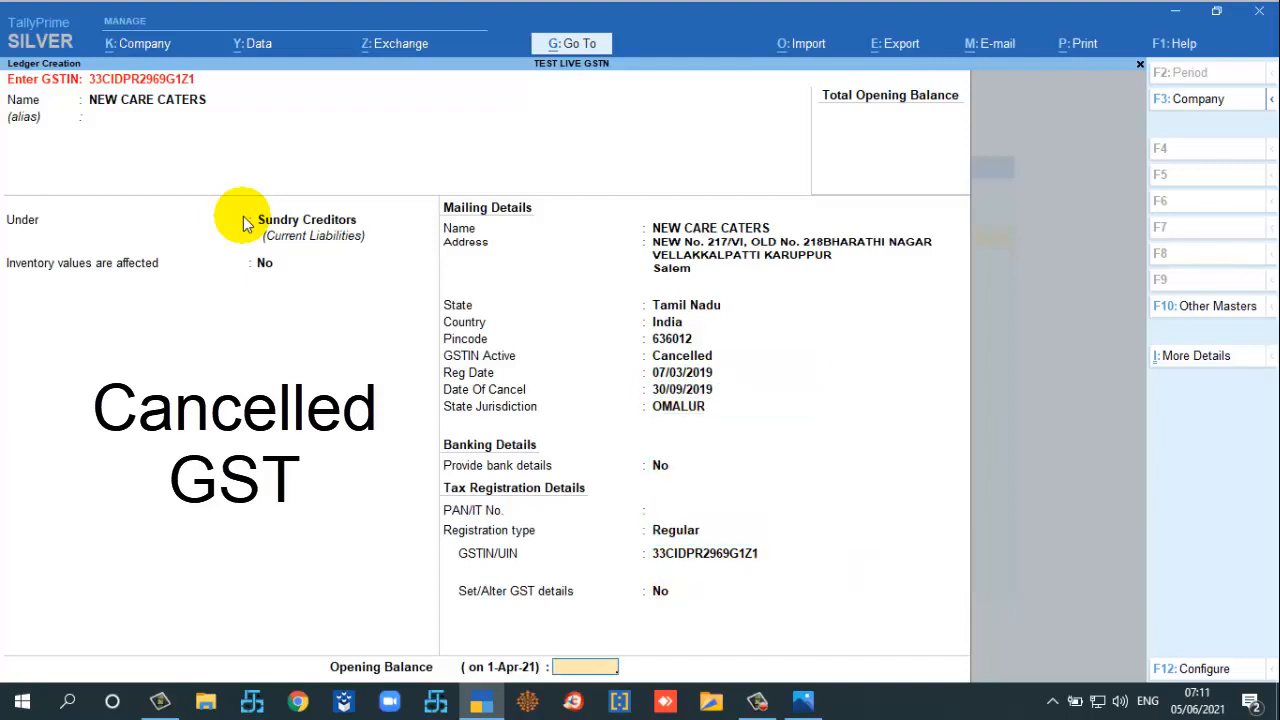
pyautogui.press('Return')
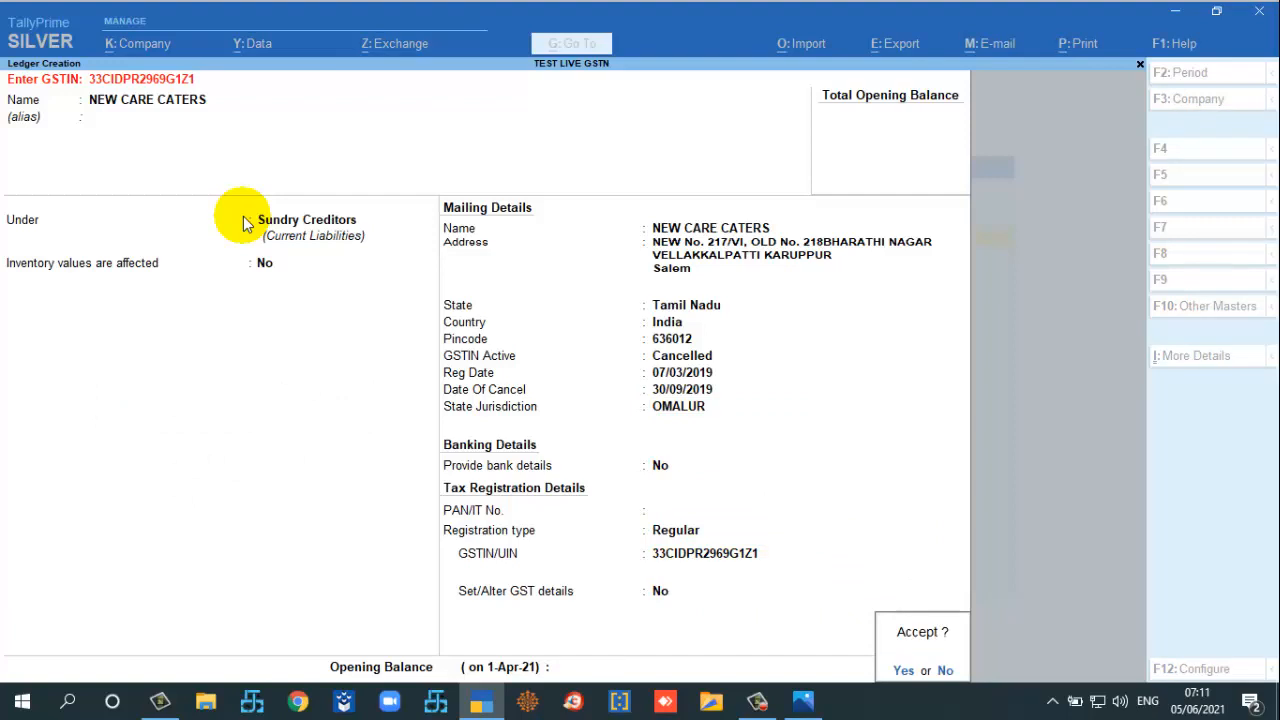
pyautogui.press('Return')
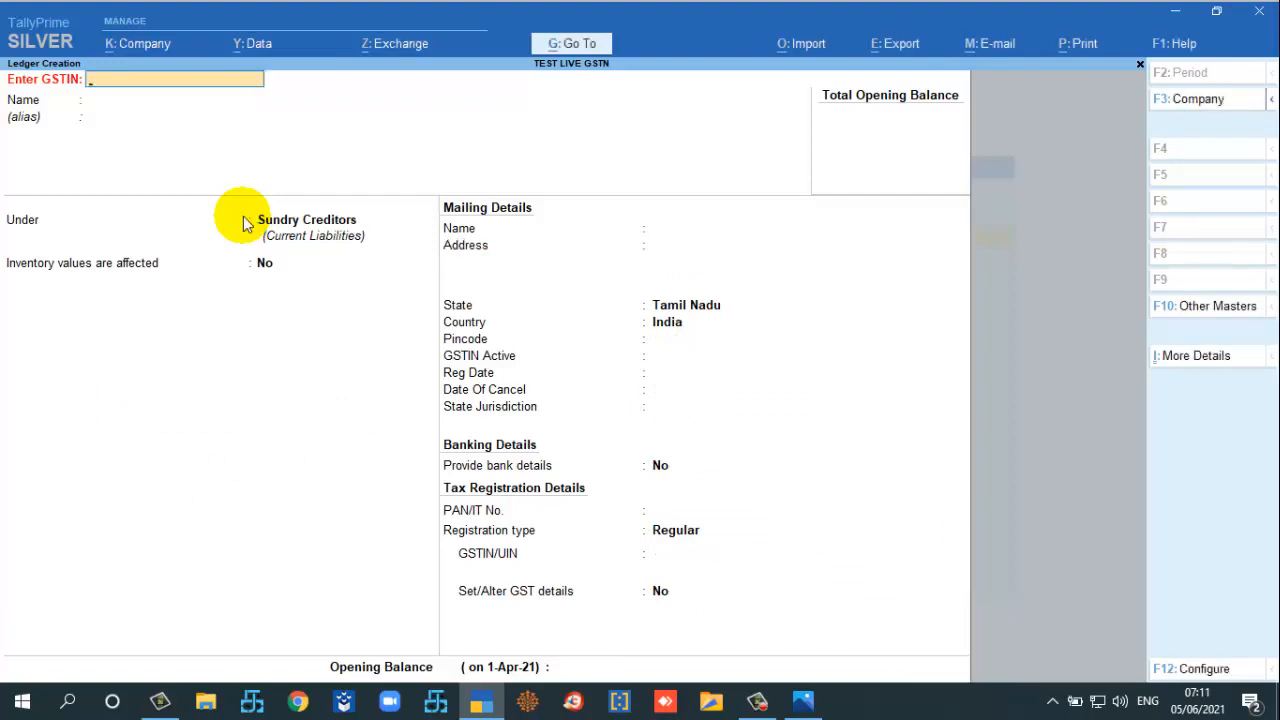
# Step: Leave ledger creation and start a new Sales voucher
pyautogui.press('Escape')
pyautogui.press('Escape')
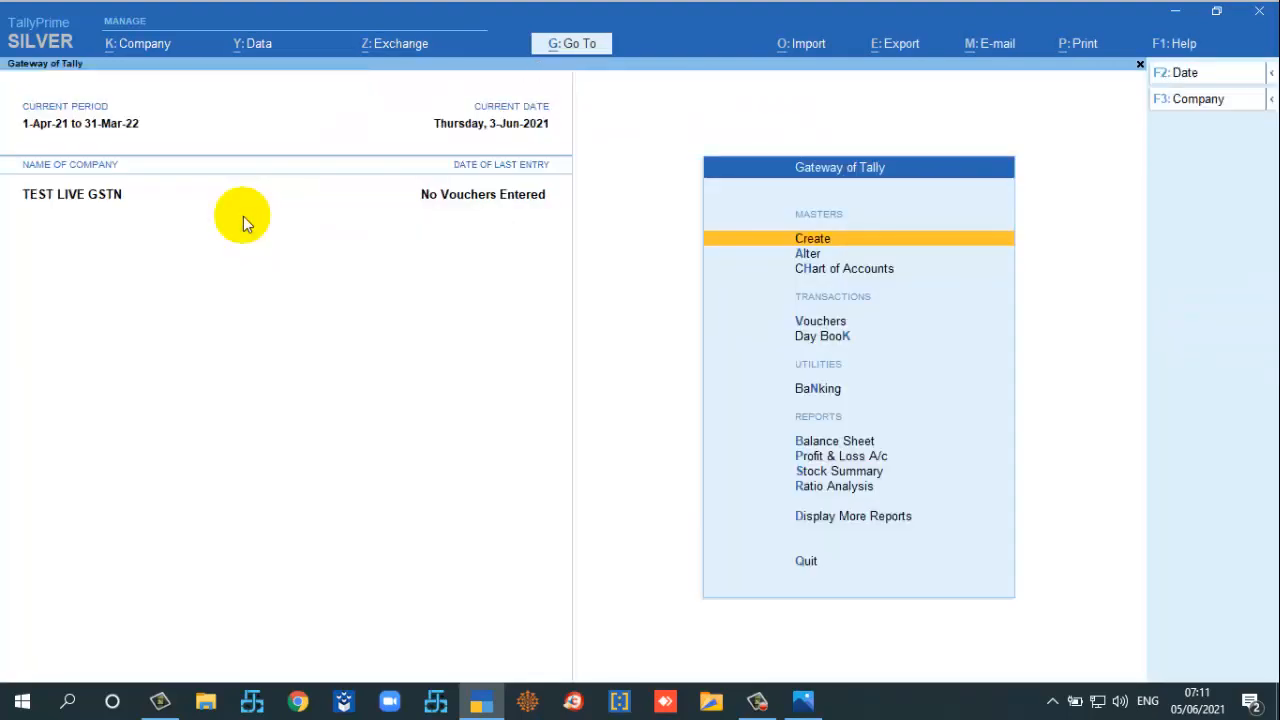
pyautogui.press('Down')
pyautogui.press('Down')
pyautogui.press('Down')
pyautogui.press('Down')
pyautogui.press('Up')
pyautogui.press('Return')
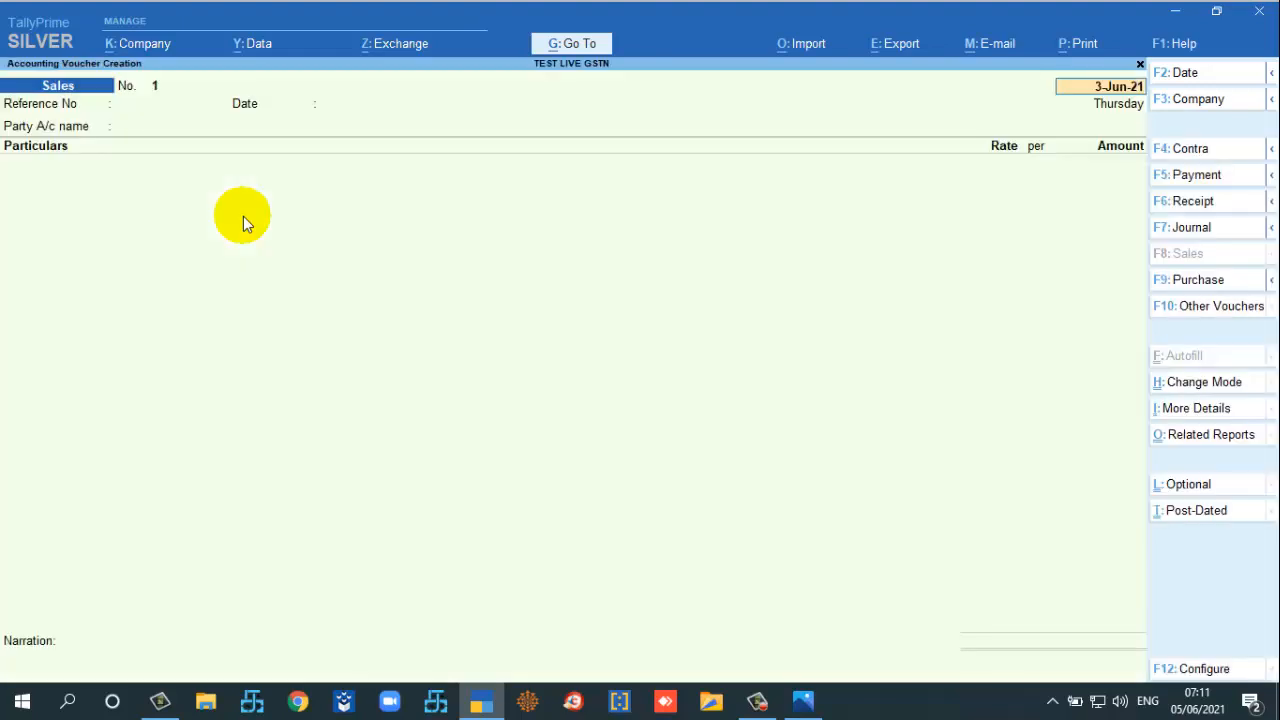
# Step: Enter reference number 1 and create a new party ledger from the Party A/c name field
pyautogui.press('Return')
pyautogui.write('1')
pyautogui.press('Return')
pyautogui.press('Return')
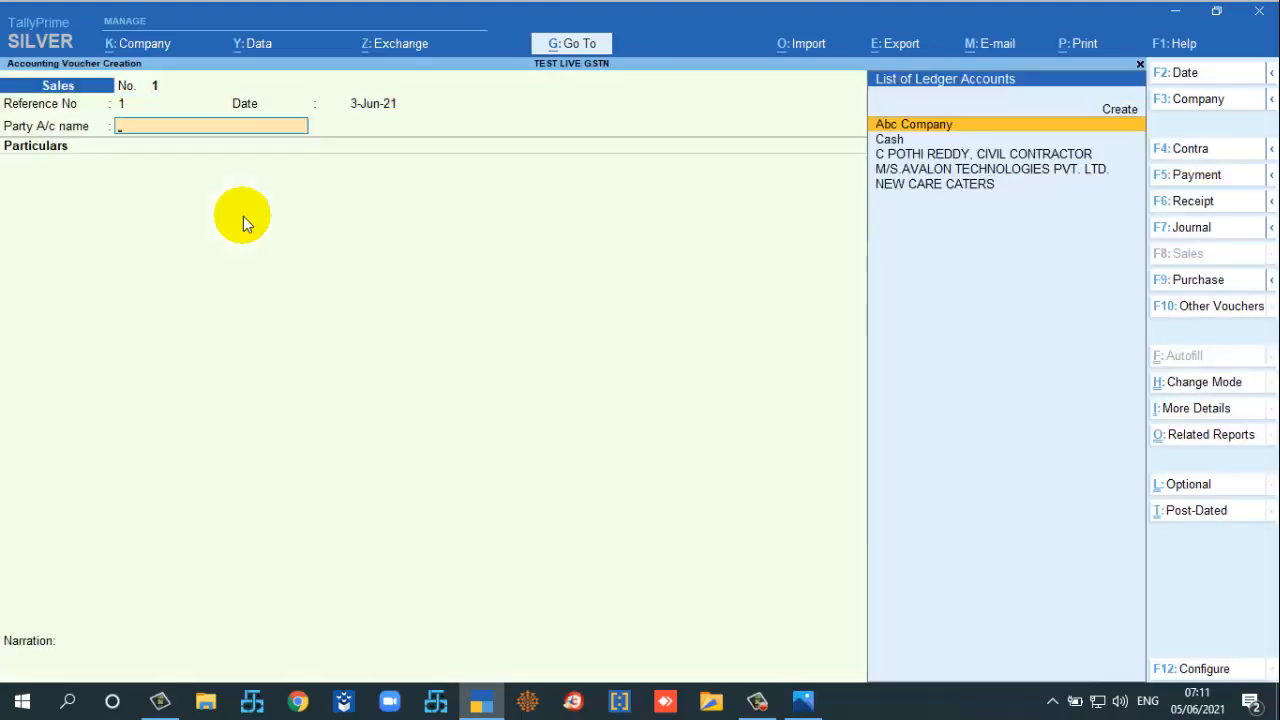
pyautogui.hotkey('alt', 'c')
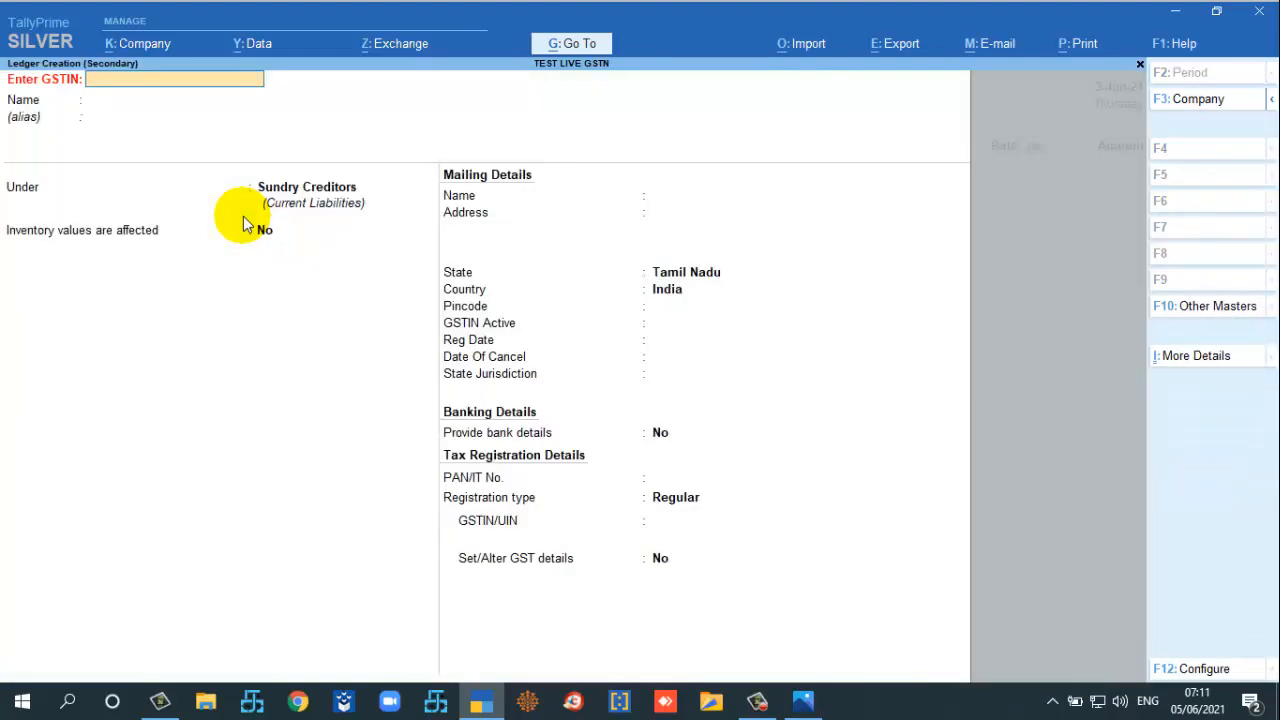
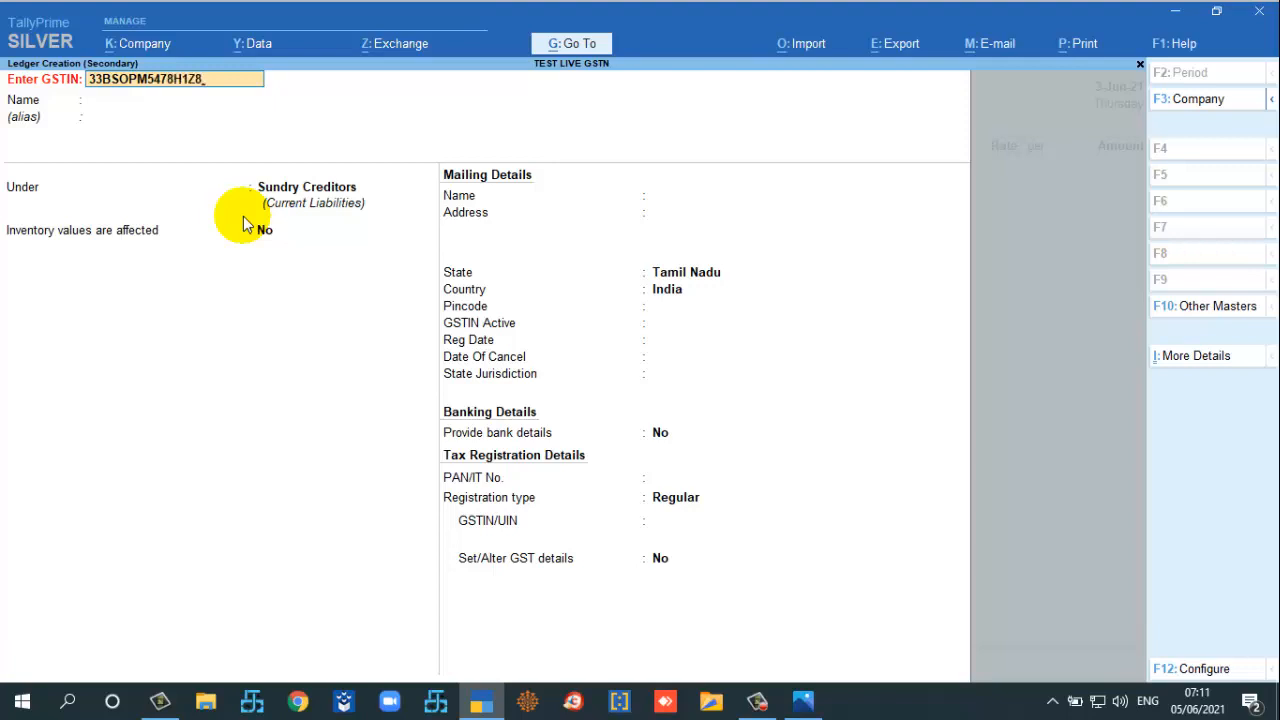
pyautogui.press('Return')
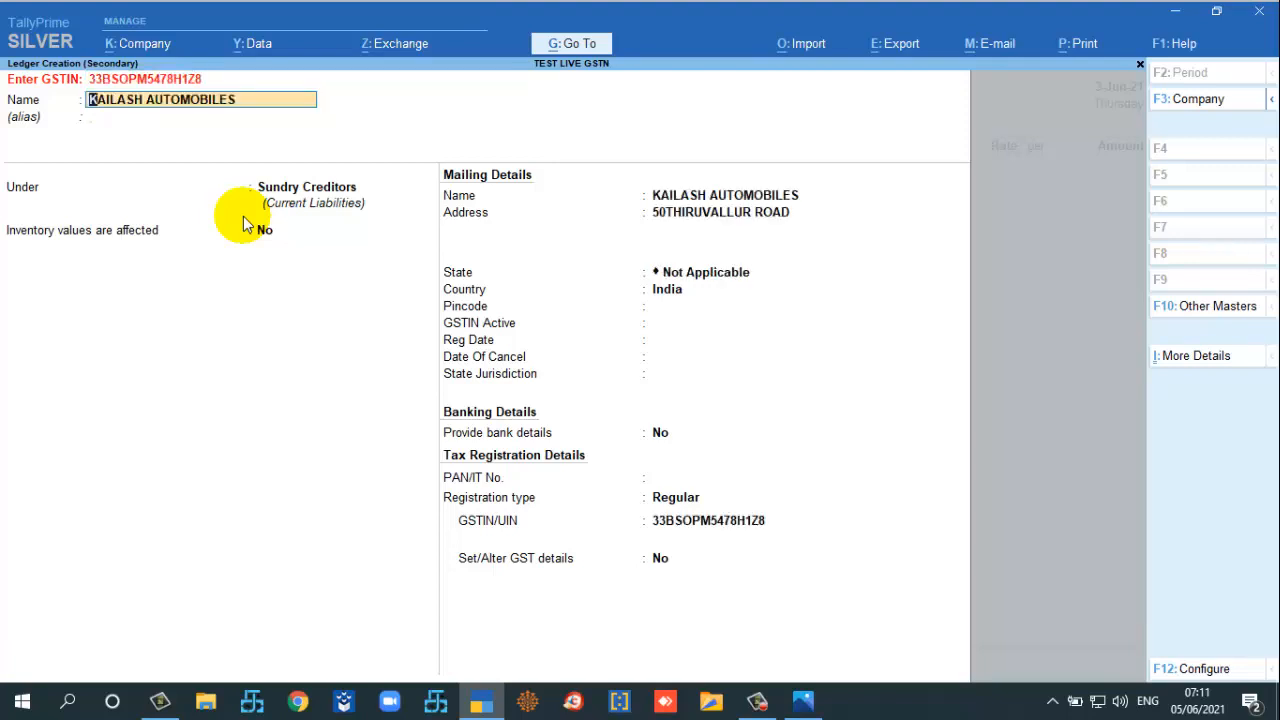
pyautogui.press('Return')
pyautogui.press('Return')
pyautogui.press('Return')
pyautogui.press('Return')
pyautogui.press('Return')
pyautogui.press('Return')
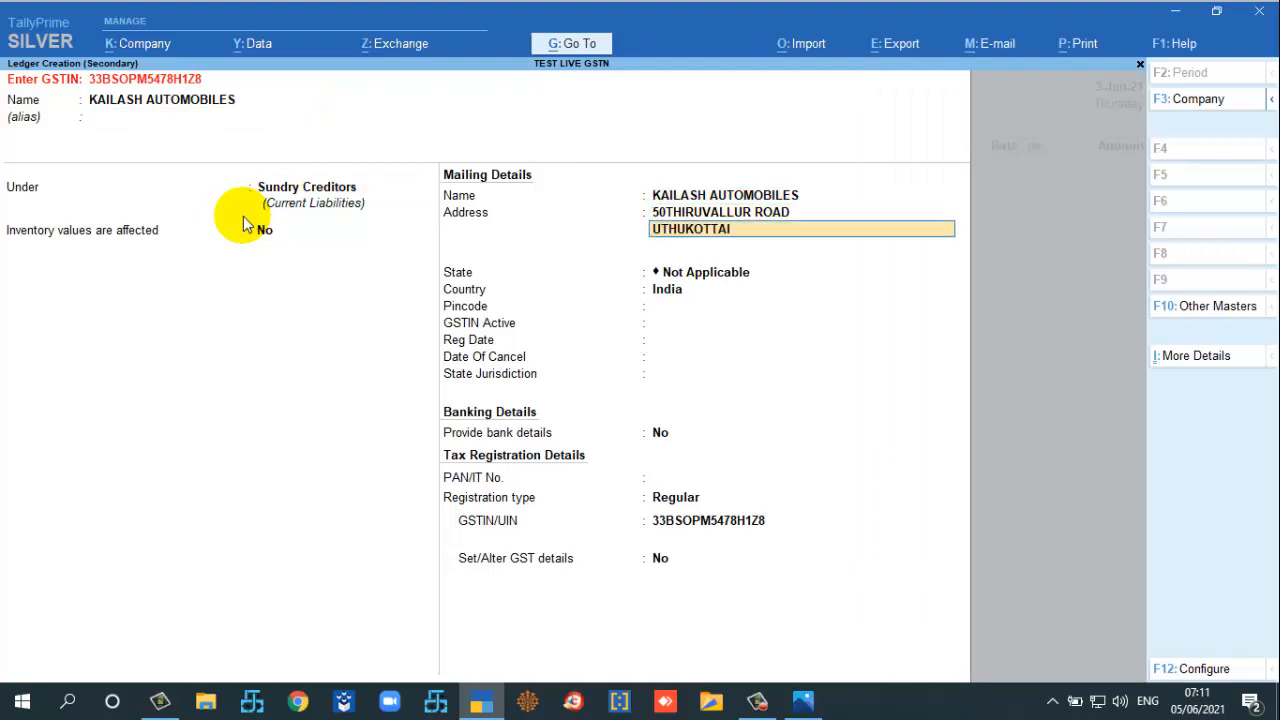
pyautogui.press('Return')
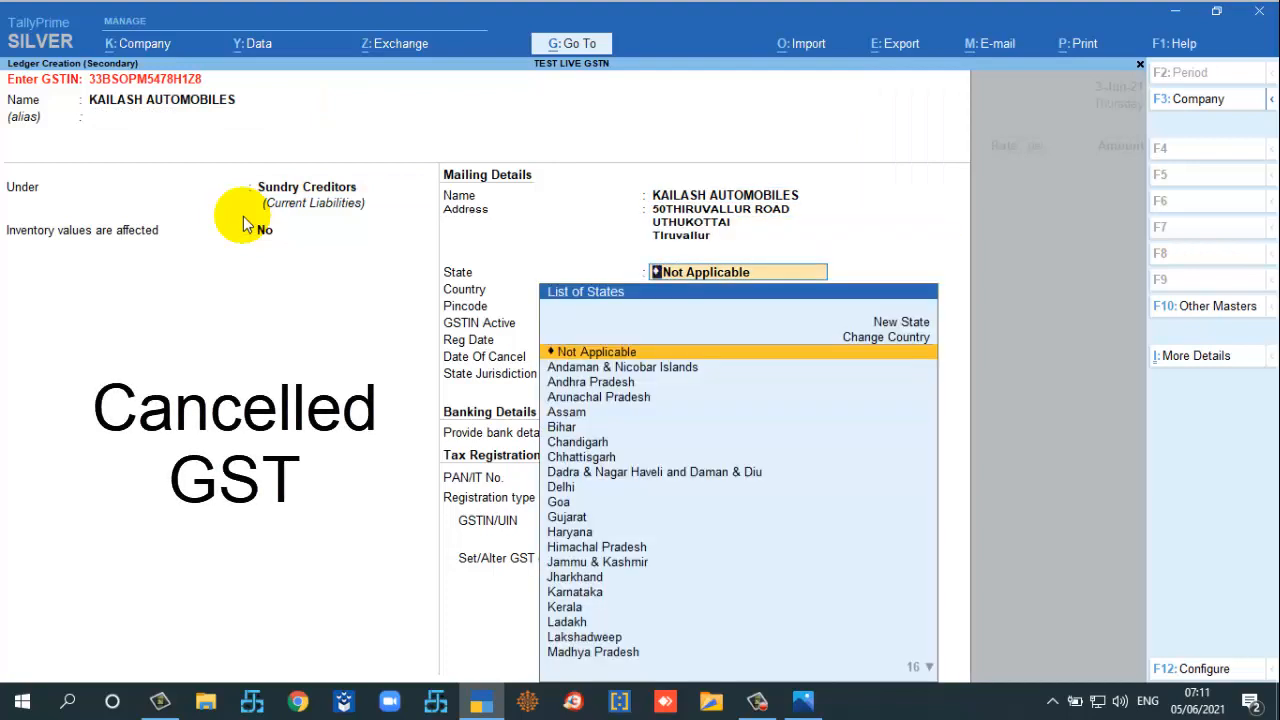
pyautogui.write('Tam')
pyautogui.press('Return')
pyautogui.press('Return')
pyautogui.press('Return')
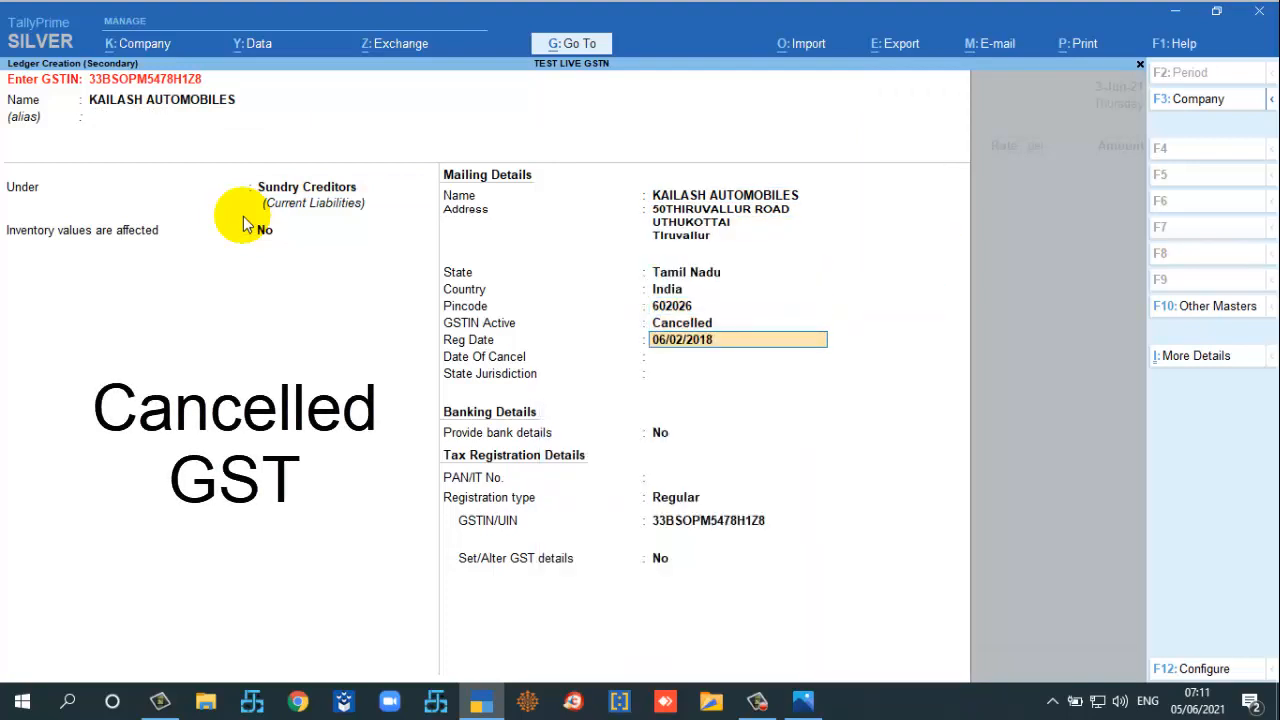
pyautogui.press('Return')
pyautogui.press('Return')
pyautogui.press('Return')
pyautogui.press('Return')
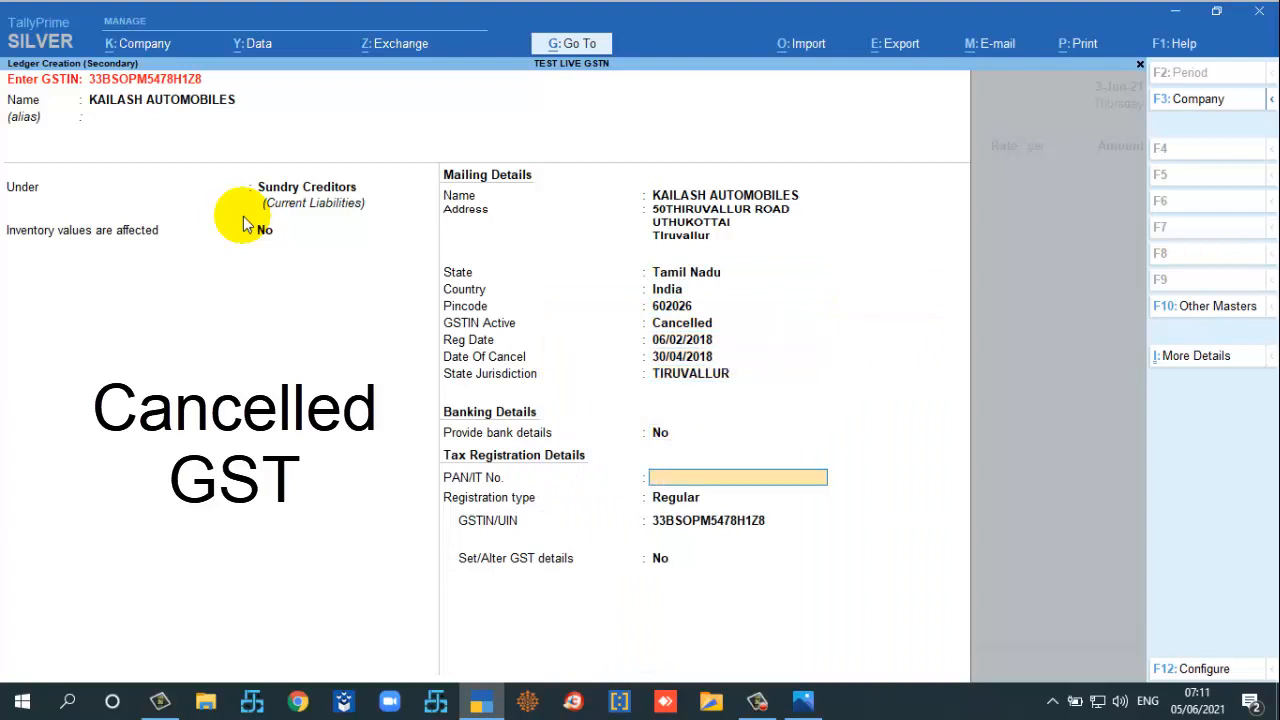
pyautogui.press('Return')
pyautogui.press('Return')
pyautogui.press('Return')
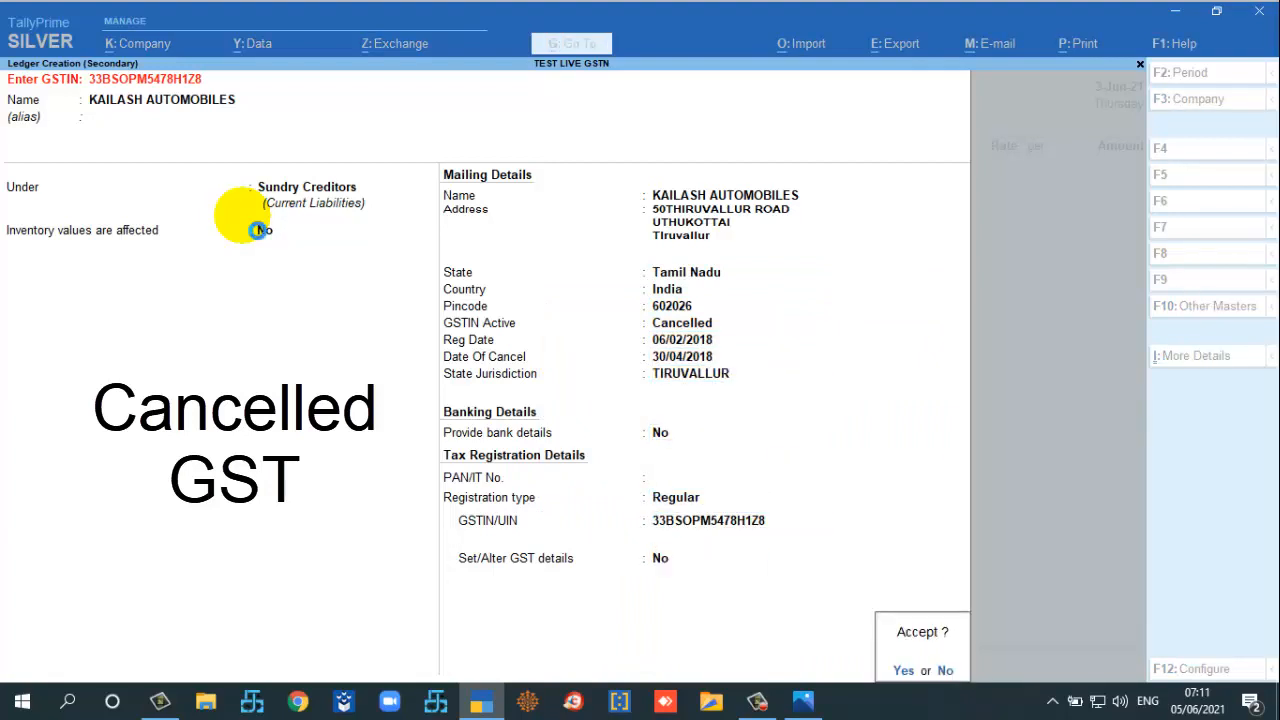
pyautogui.press('Return')
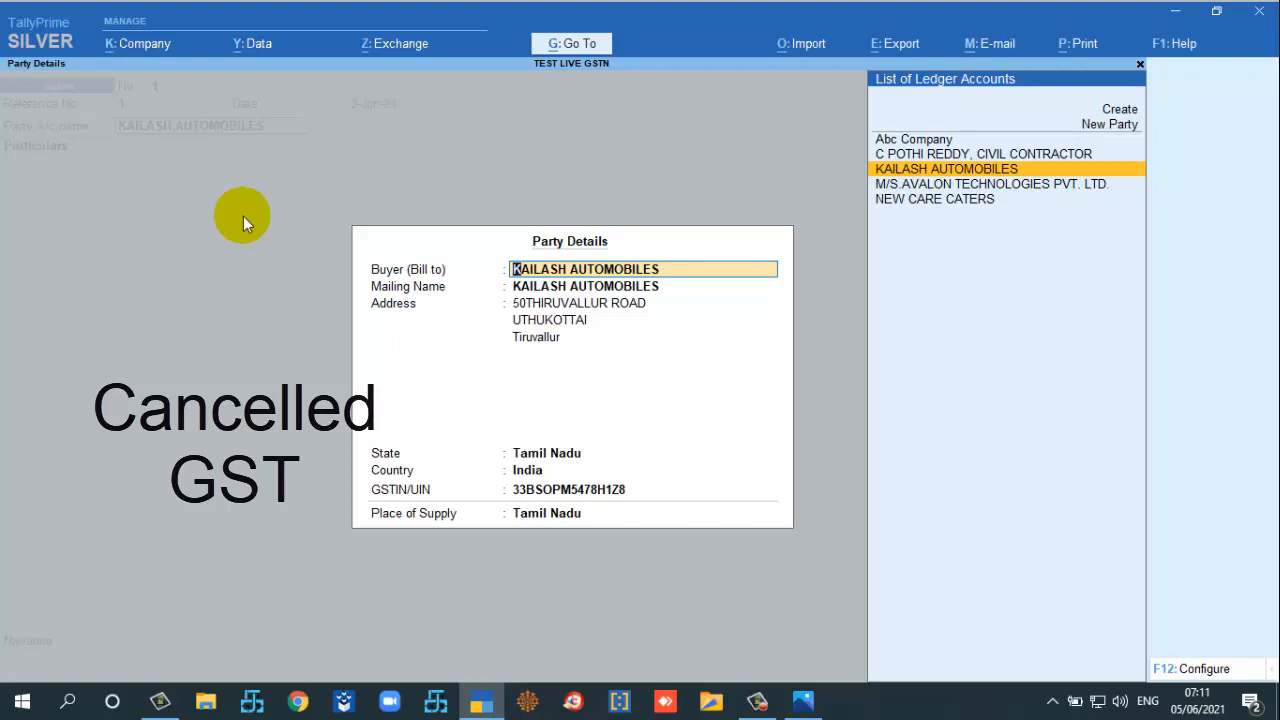
# Step: Accept the party details, quit the sales voucher unsaved, and view the GSTN summary slide in Photos
pyautogui.press('Return')
pyautogui.hotkey('ctrl', 'a')
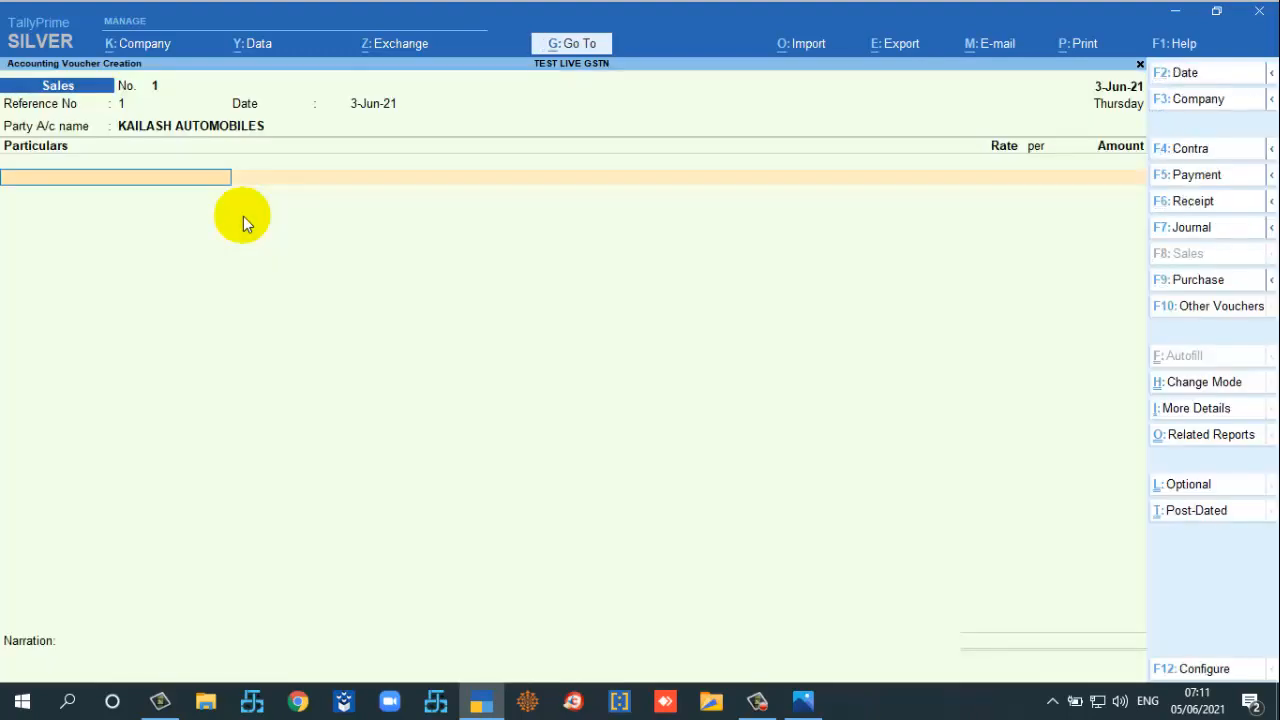
pyautogui.press('Escape')
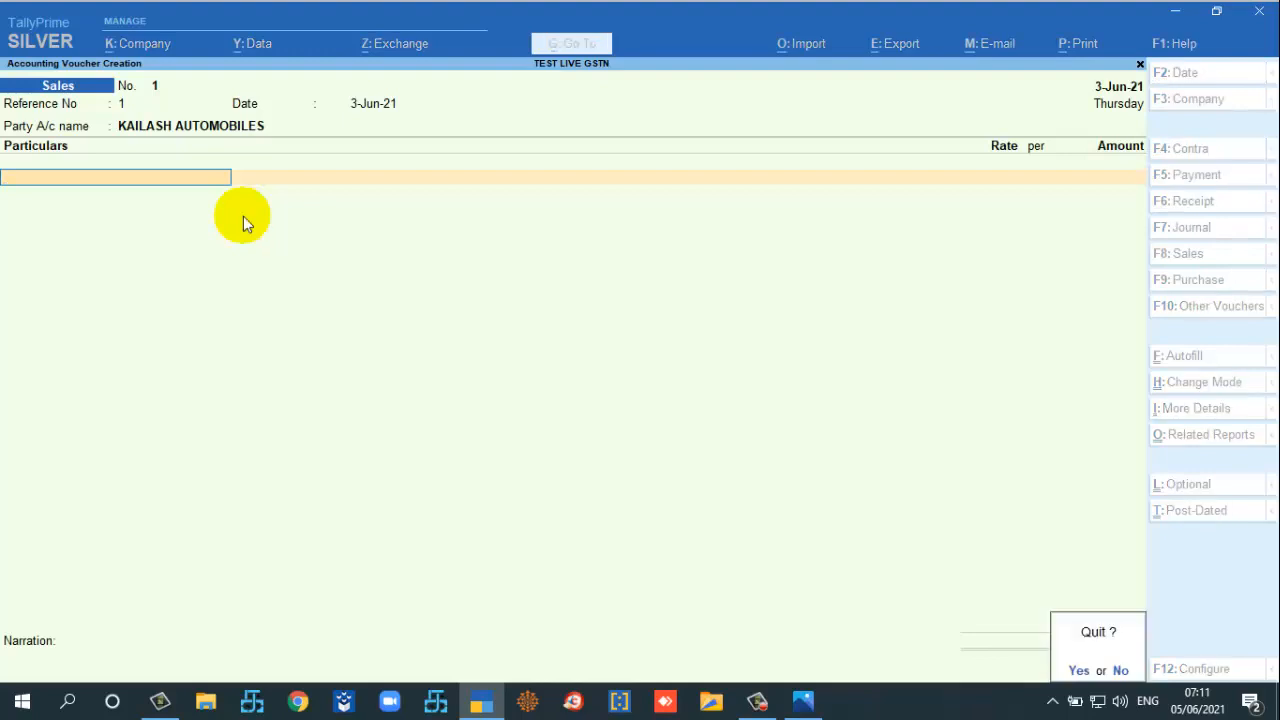
pyautogui.press('y')
pyautogui.click(803, 700)
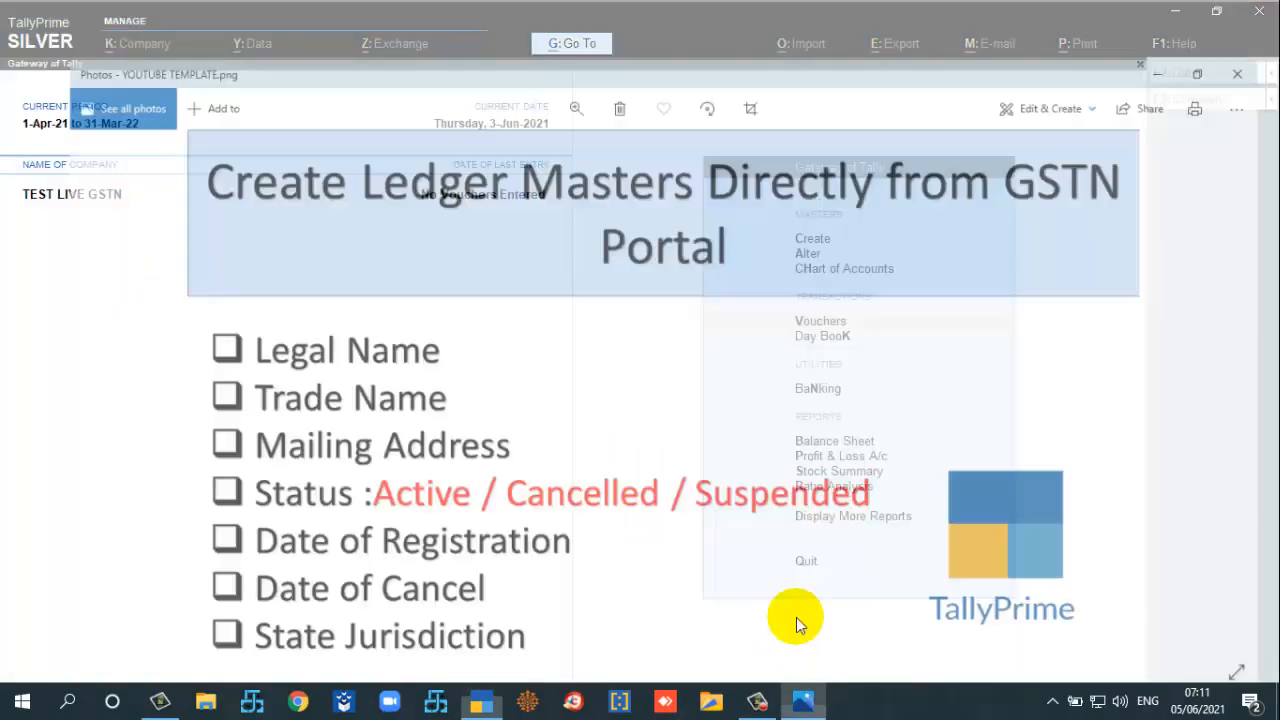